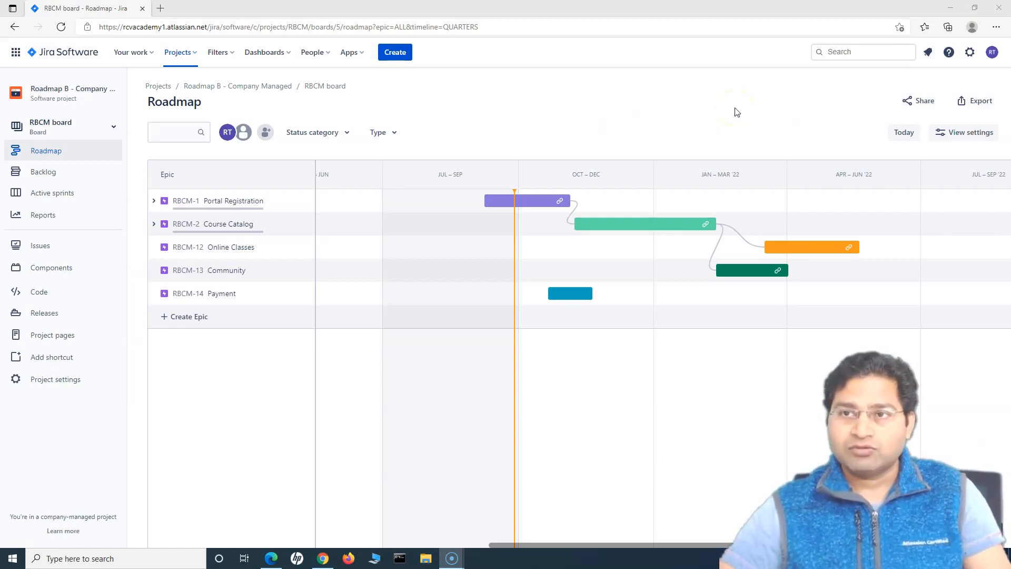
Step: Open the site's billing subscriptions page and check the price estimates for Confluence and Jira Software
click(970, 53)
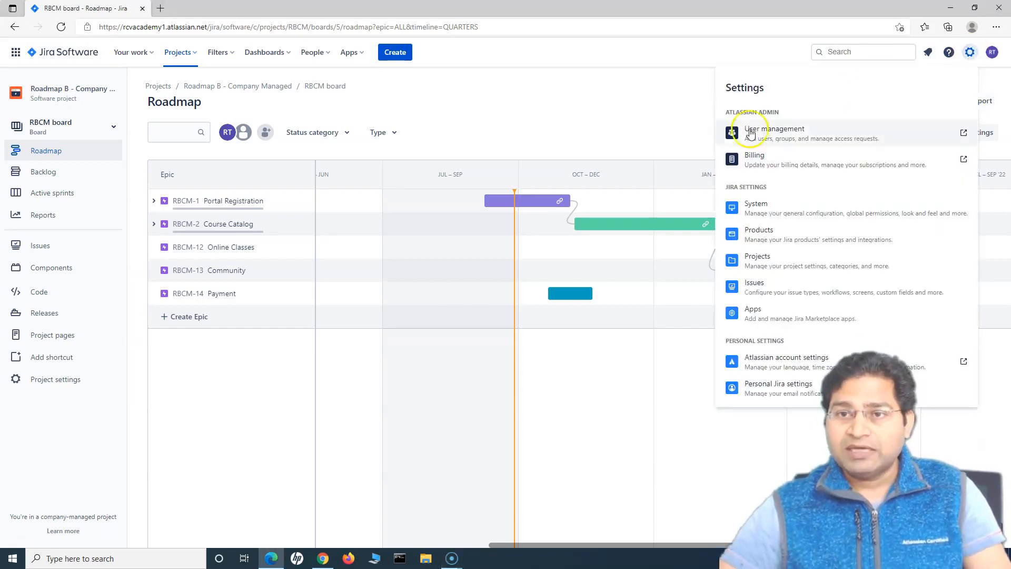
click(780, 161)
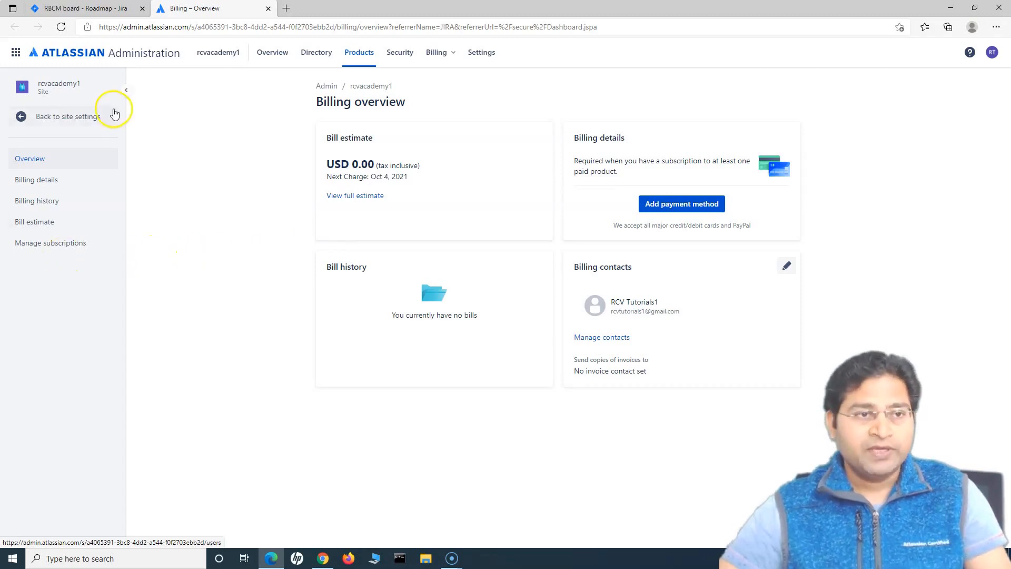
click(45, 245)
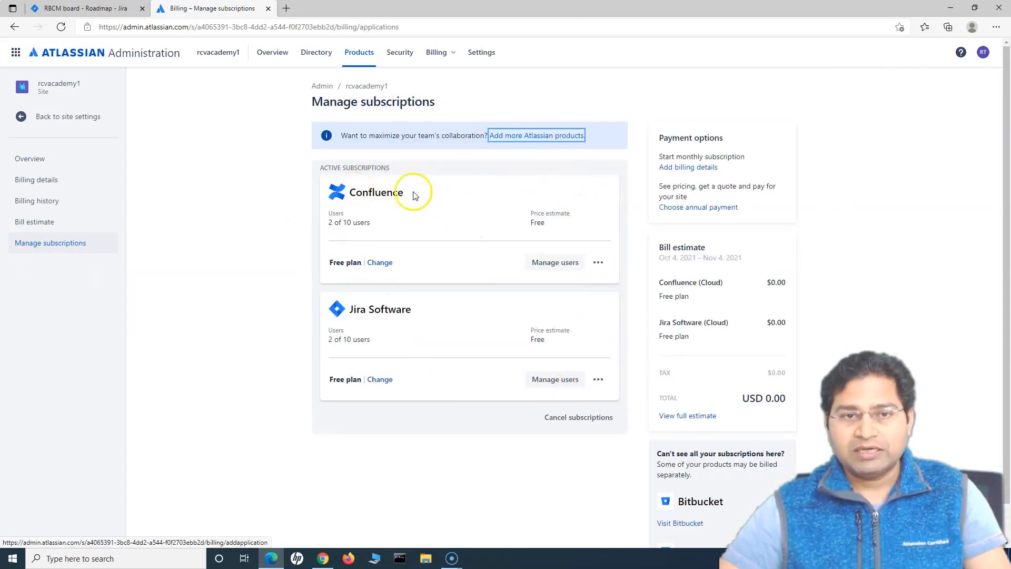
double_click(538, 223)
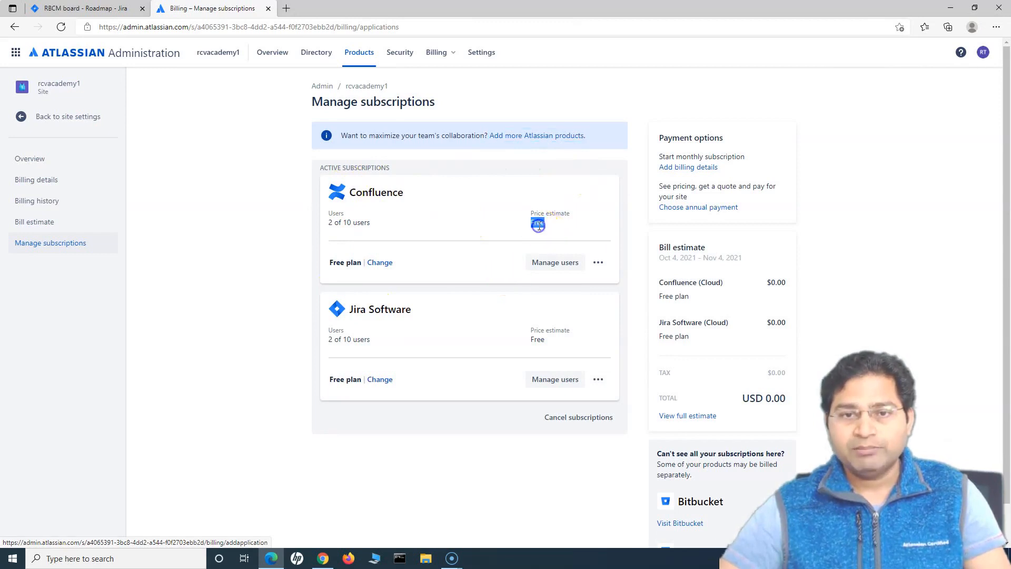
double_click(537, 339)
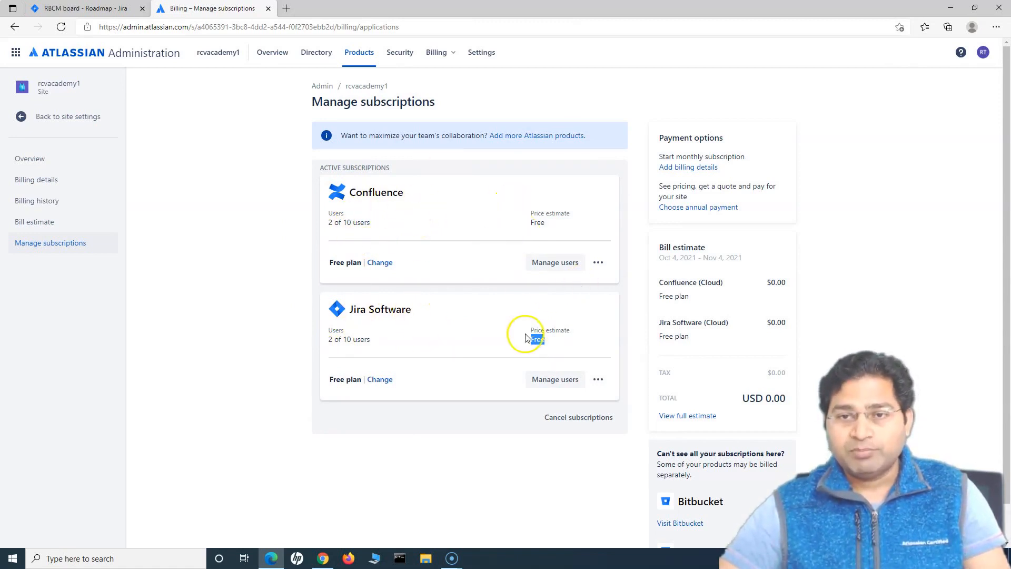
click(463, 316)
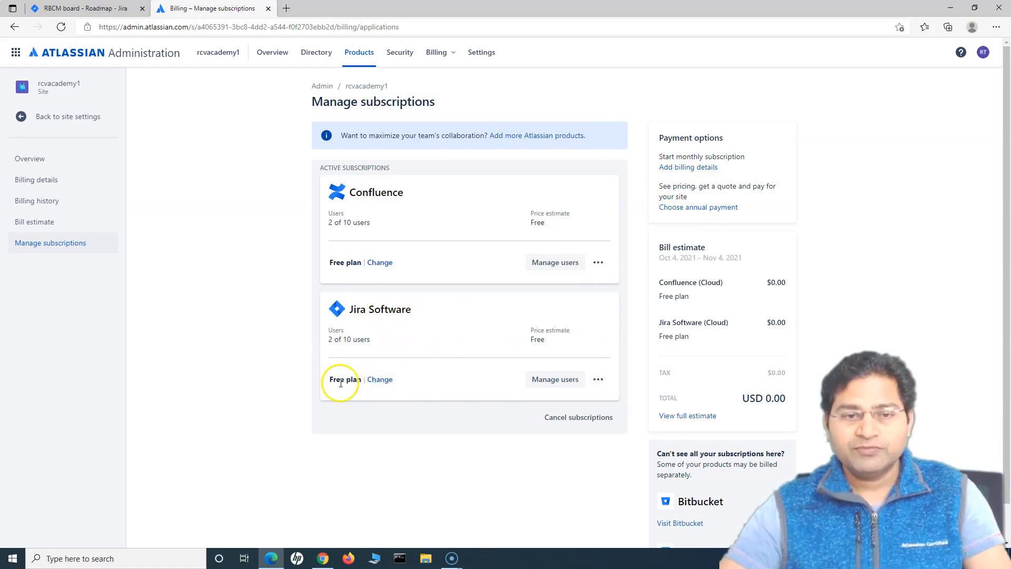
Step: Open the plan change options for Jira Software and compare Free, Standard and Premium features, especially Advanced roadmaps
click(377, 379)
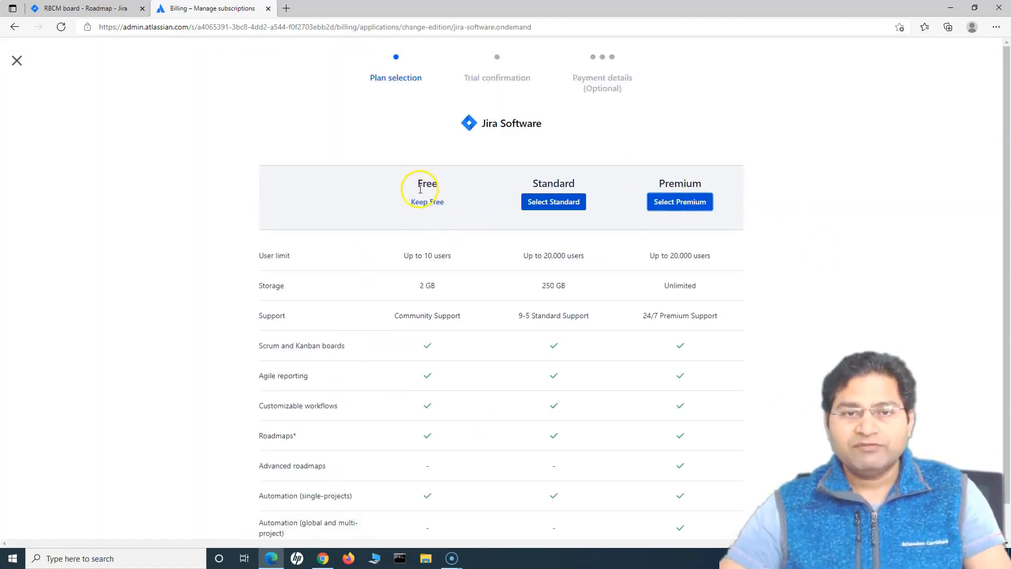
scroll(411, 416, down, 6)
scroll(440, 418, down, 1)
scroll(451, 422, up, 7)
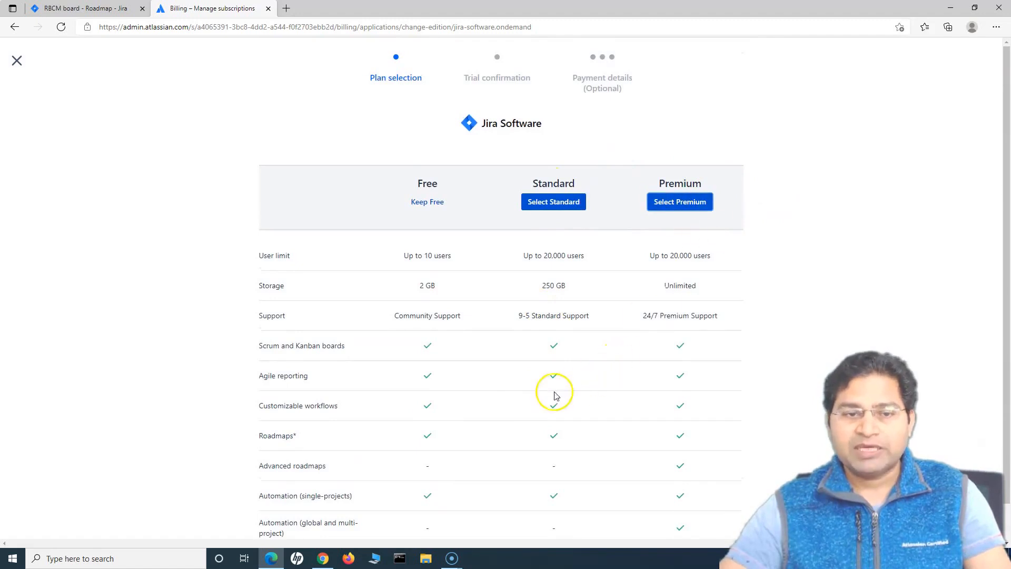
scroll(555, 395, down, 3)
drag(258, 315, 319, 311)
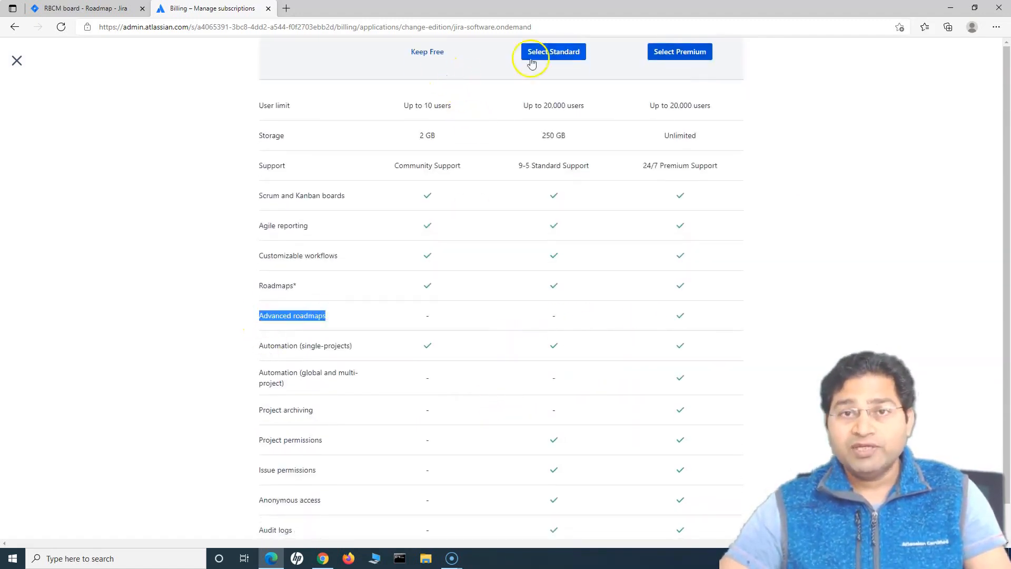
drag(555, 316, 404, 316)
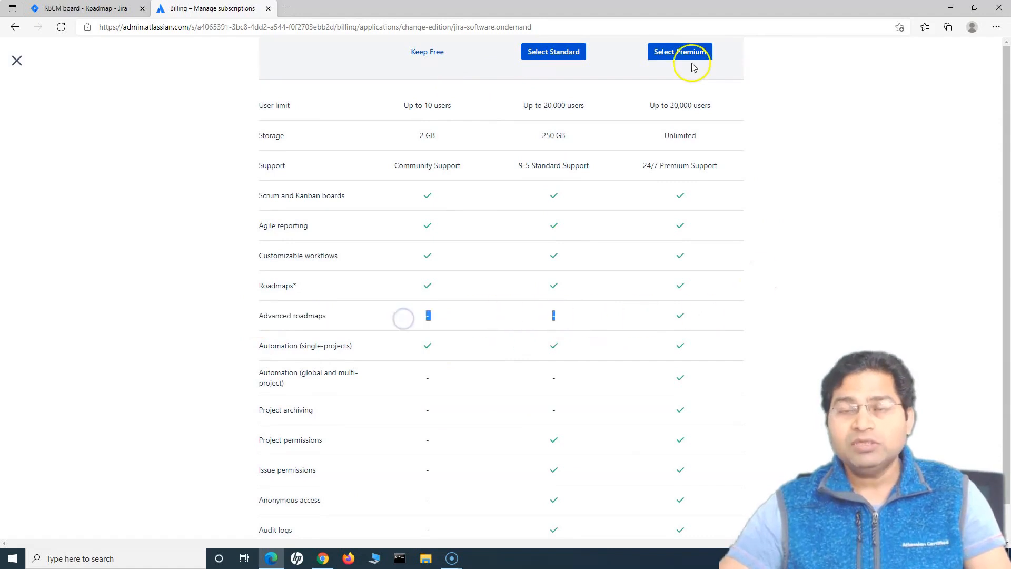
scroll(692, 62, up, 3)
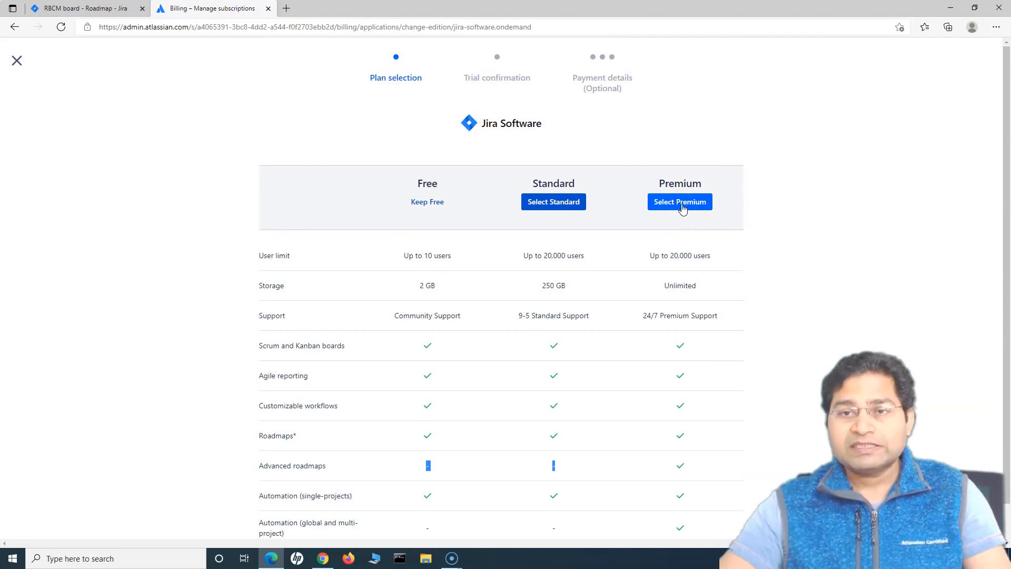
scroll(689, 327, down, 6)
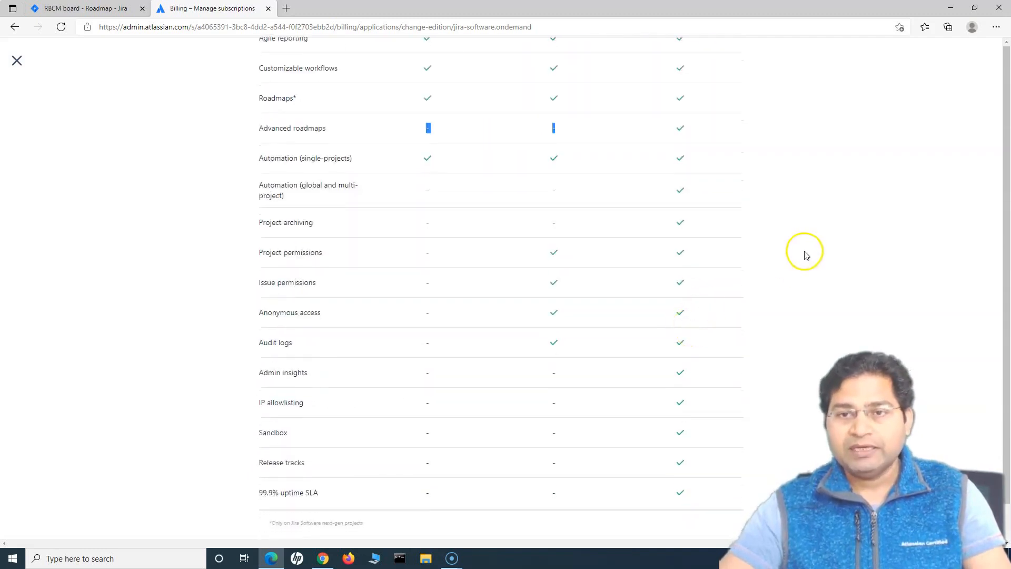
scroll(804, 253, up, 6)
Step: Choose the Premium plan for Jira Software and read the no-cost trial offer
click(702, 200)
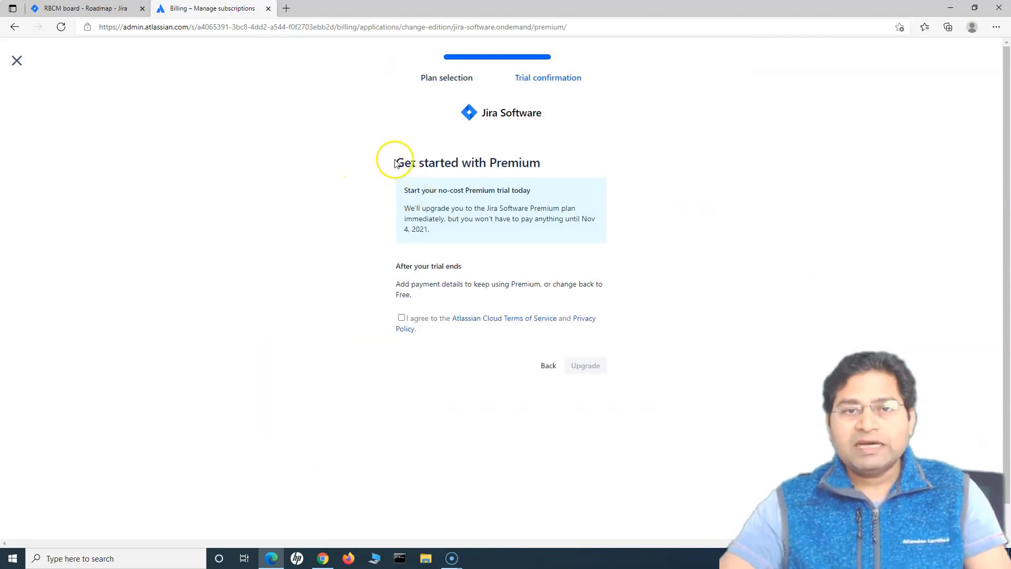
drag(395, 160, 539, 165)
drag(409, 190, 584, 226)
click(406, 229)
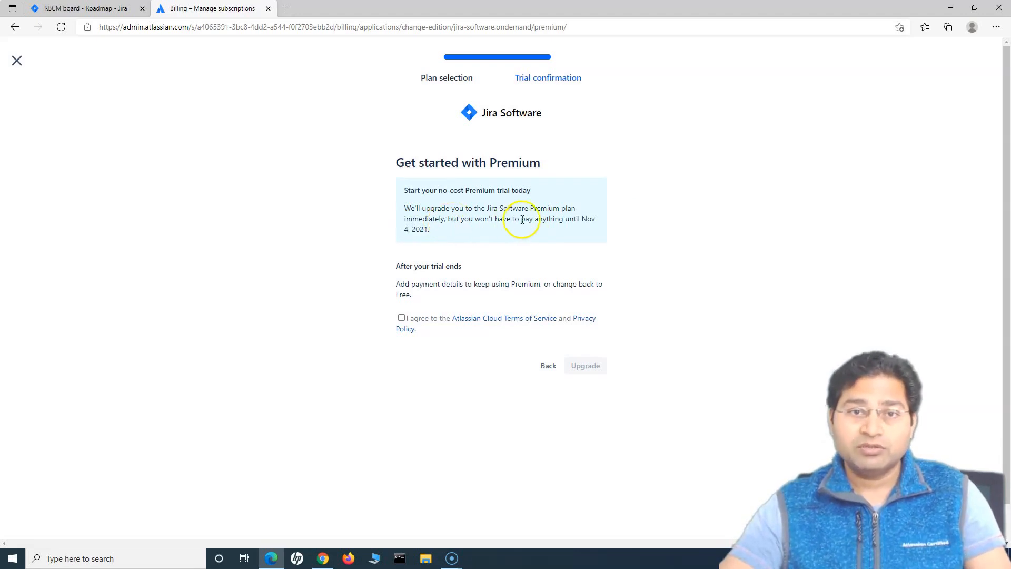
drag(565, 218, 576, 235)
click(576, 235)
drag(437, 230, 421, 207)
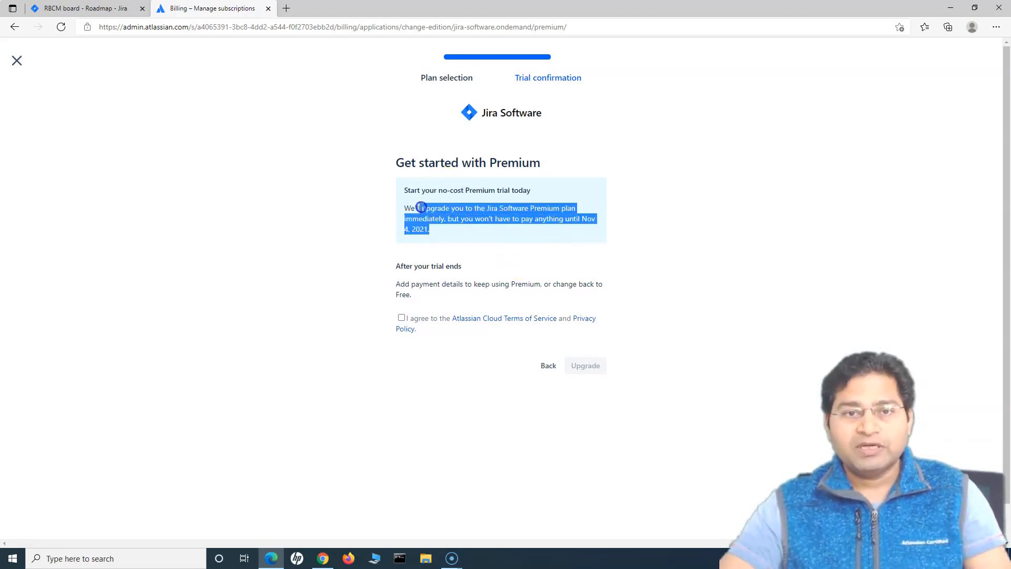
click(449, 221)
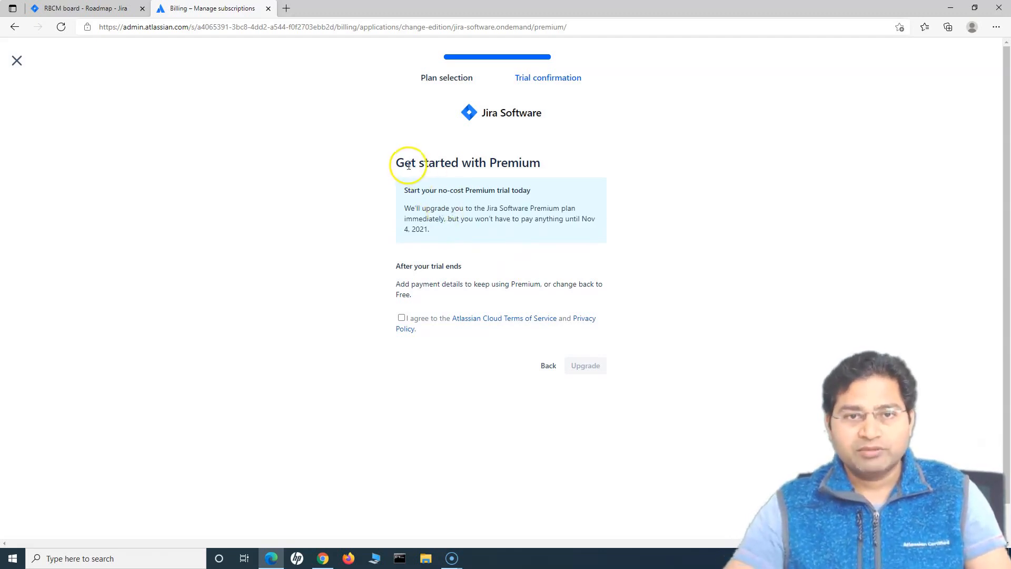
drag(399, 164, 566, 166)
click(566, 166)
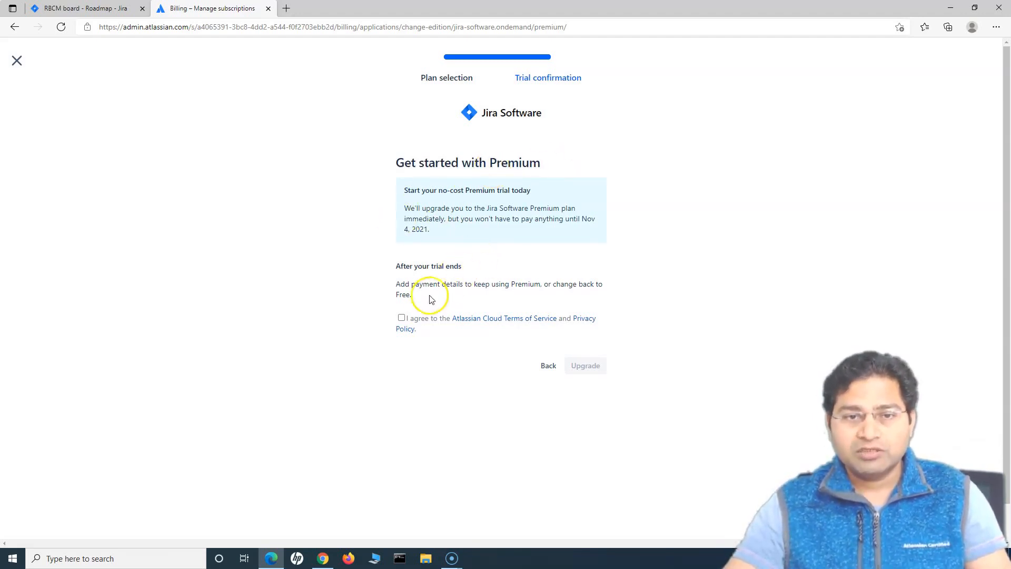
Step: Examine the Premium trial's payment date and the options for continuing or leaving after the trial ends
drag(410, 208, 460, 234)
click(460, 234)
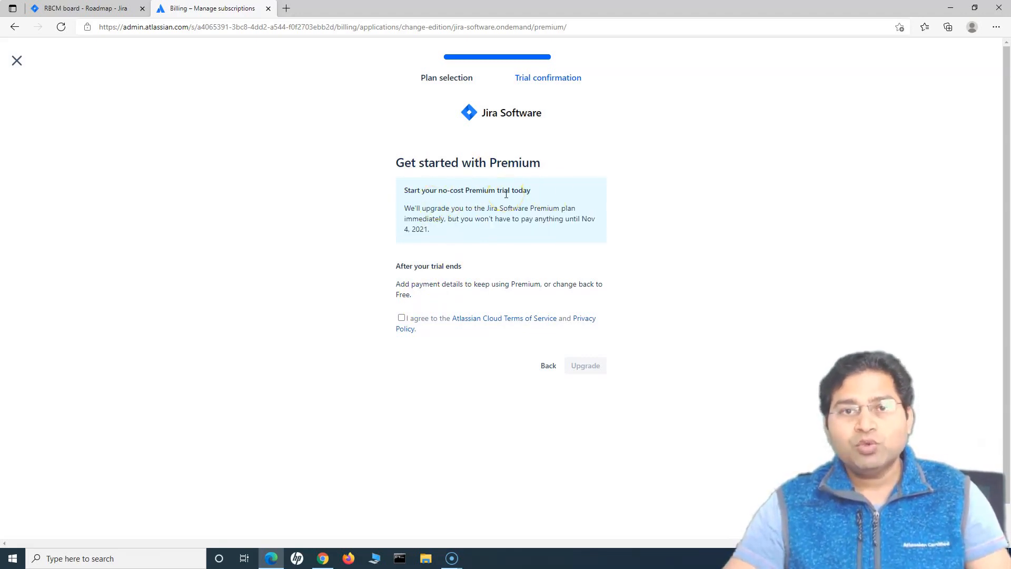
drag(452, 219, 603, 225)
click(604, 225)
drag(445, 233, 402, 211)
click(402, 210)
drag(396, 266, 468, 269)
click(468, 269)
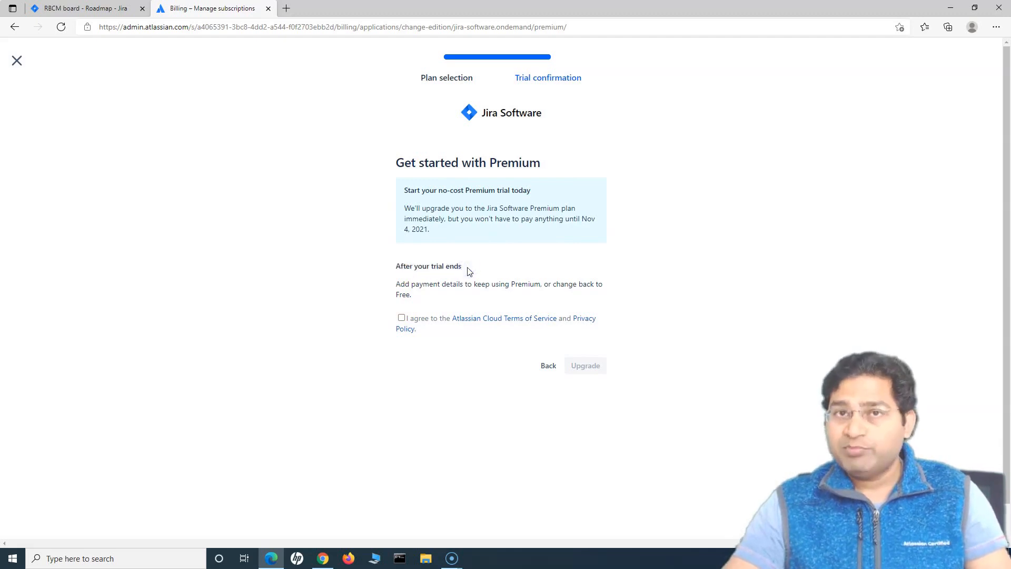
drag(398, 285, 418, 296)
click(417, 296)
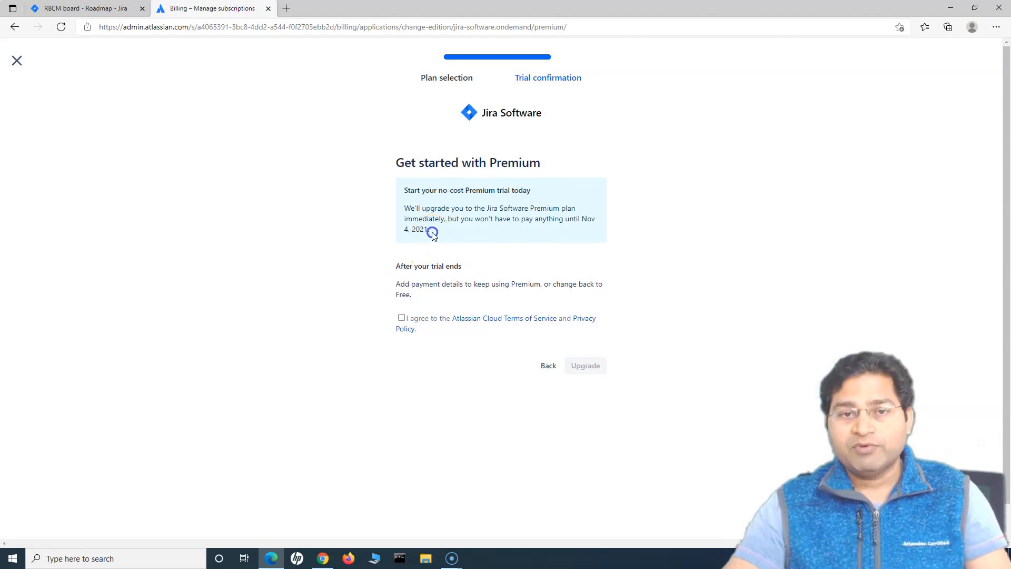
drag(431, 231, 425, 222)
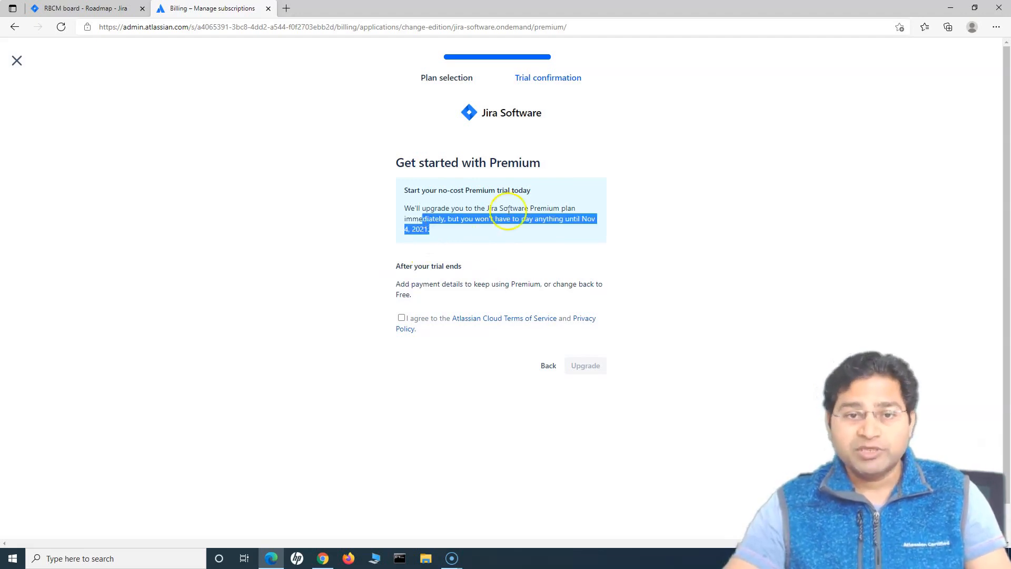
drag(417, 295, 392, 287)
click(445, 291)
click(392, 288)
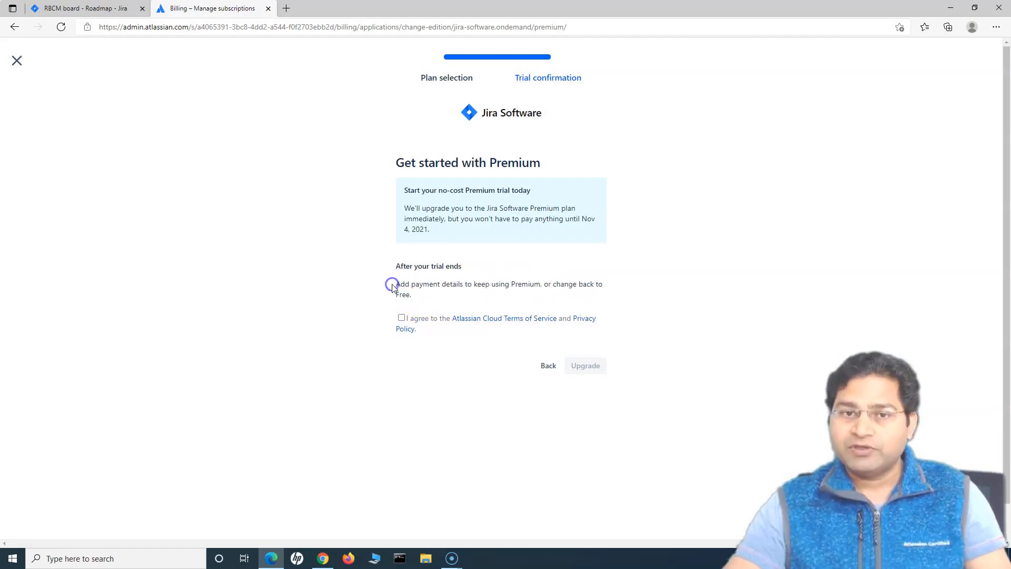
drag(465, 285, 506, 293)
click(507, 295)
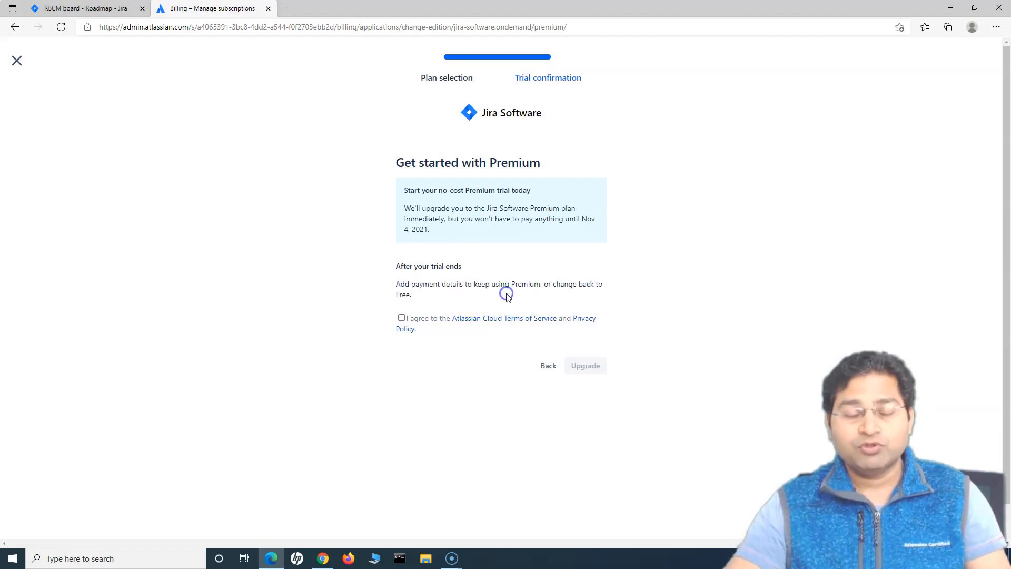
drag(486, 249, 389, 195)
click(543, 275)
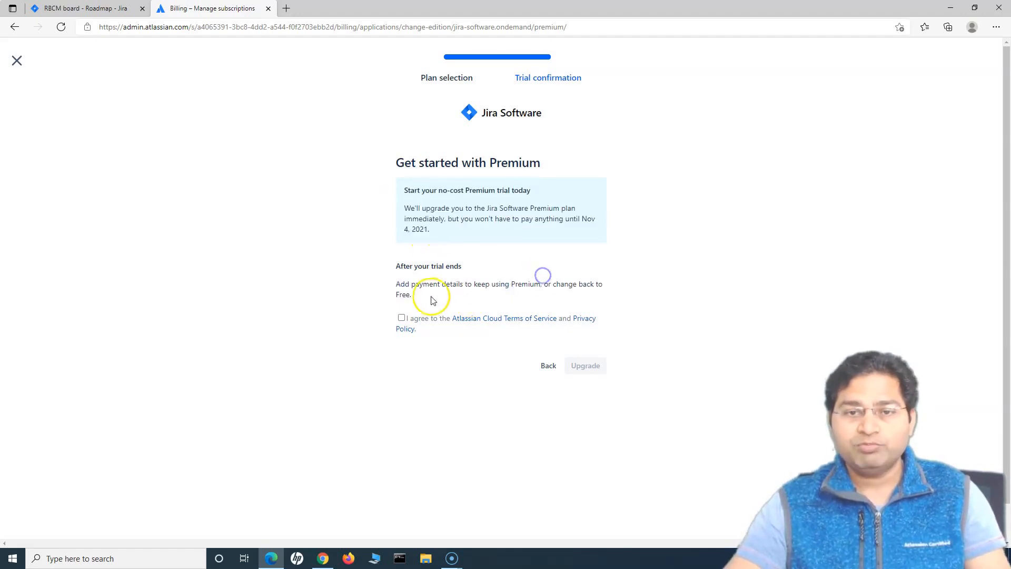
Step: Accept the terms of service and privacy policy, upgrade Jira Software to the Premium trial, and review its subscription entry
click(401, 318)
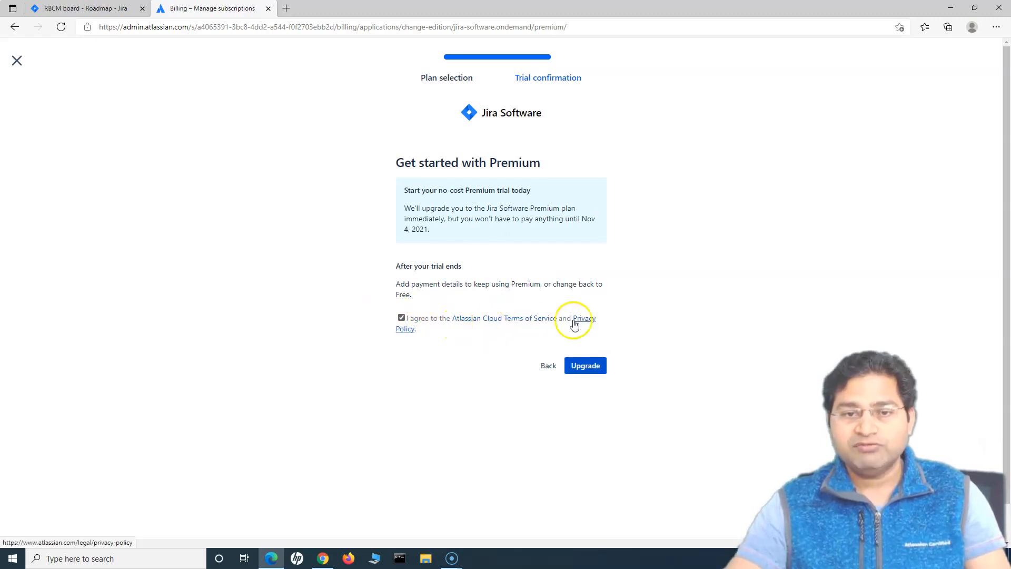
click(590, 367)
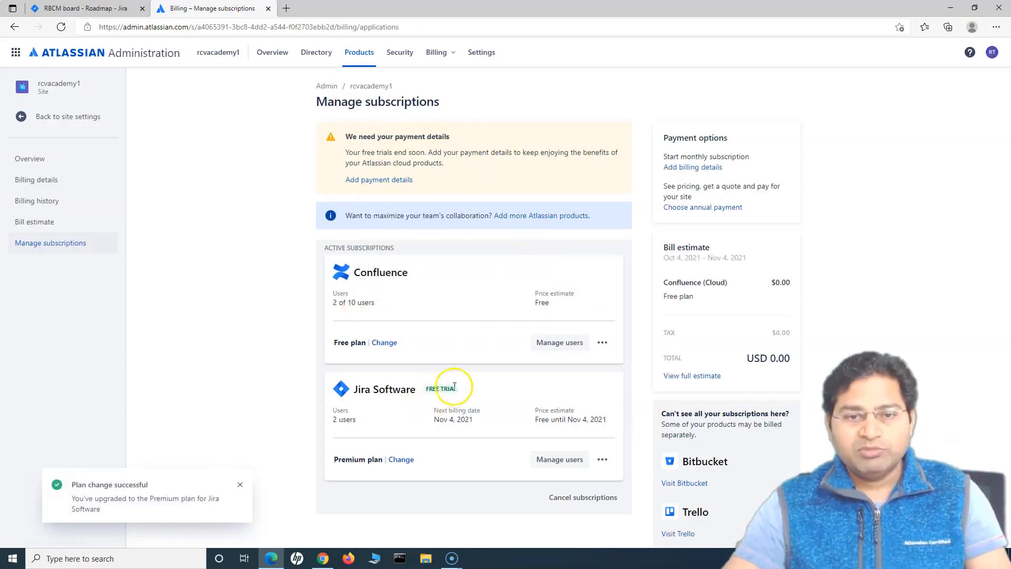
drag(347, 389, 412, 387)
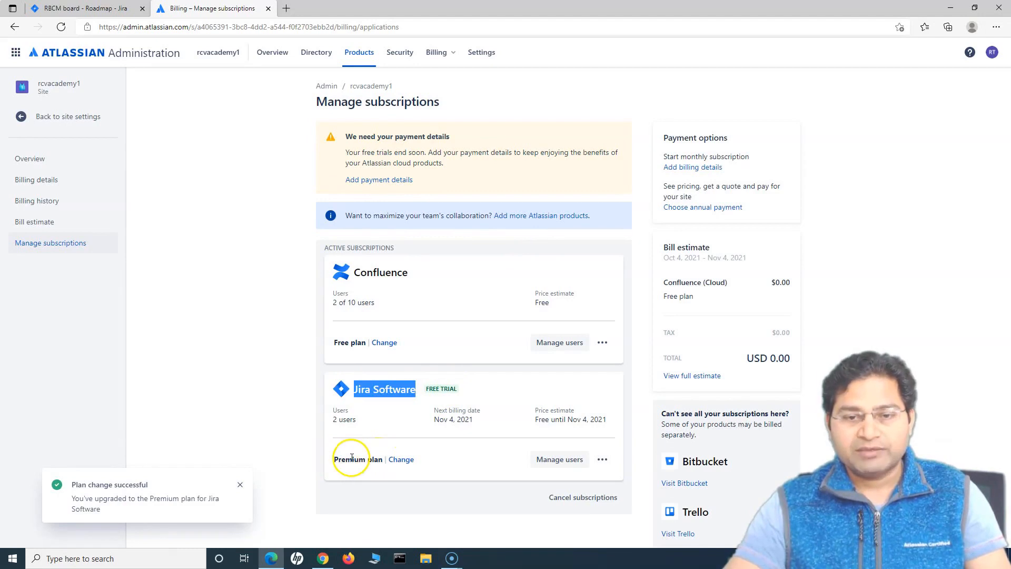
mouse_move(535, 420)
mouse_down()
mouse_move(583, 419)
mouse_move(529, 420)
mouse_up()
click(538, 420)
click(528, 419)
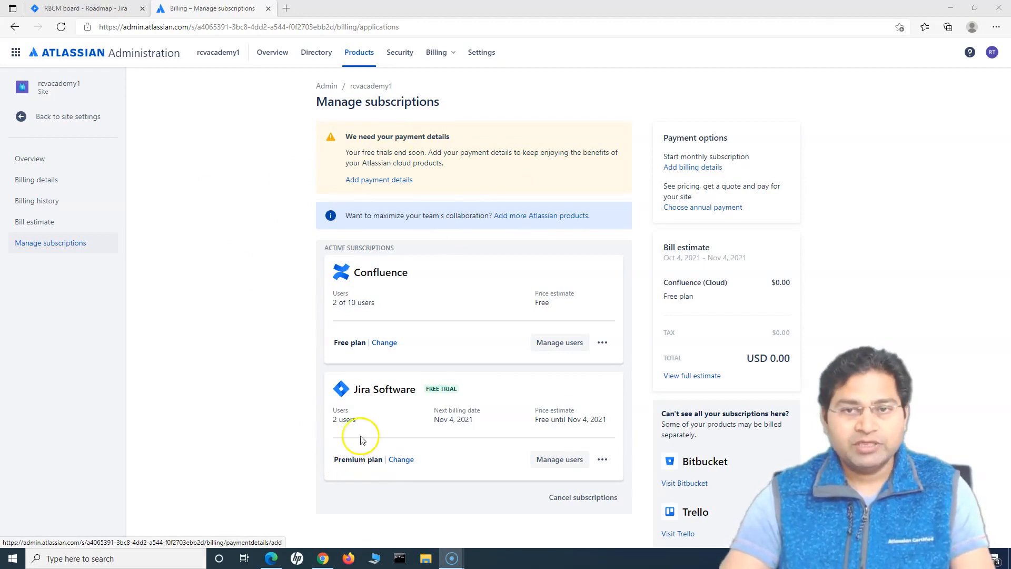
Step: Return to the RBCM board roadmap and read the Advanced Roadmaps description among the Plans options
click(92, 9)
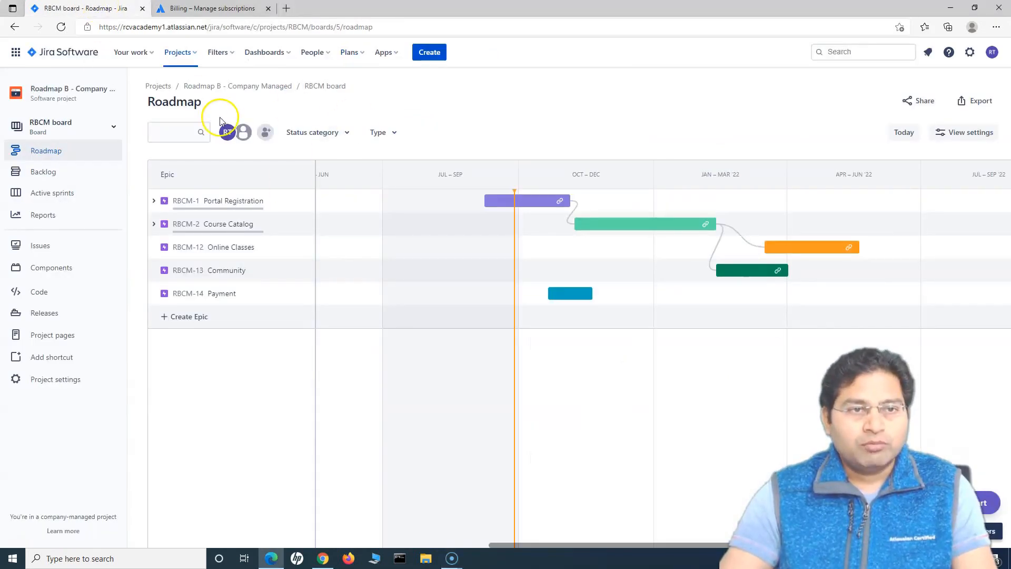
click(360, 52)
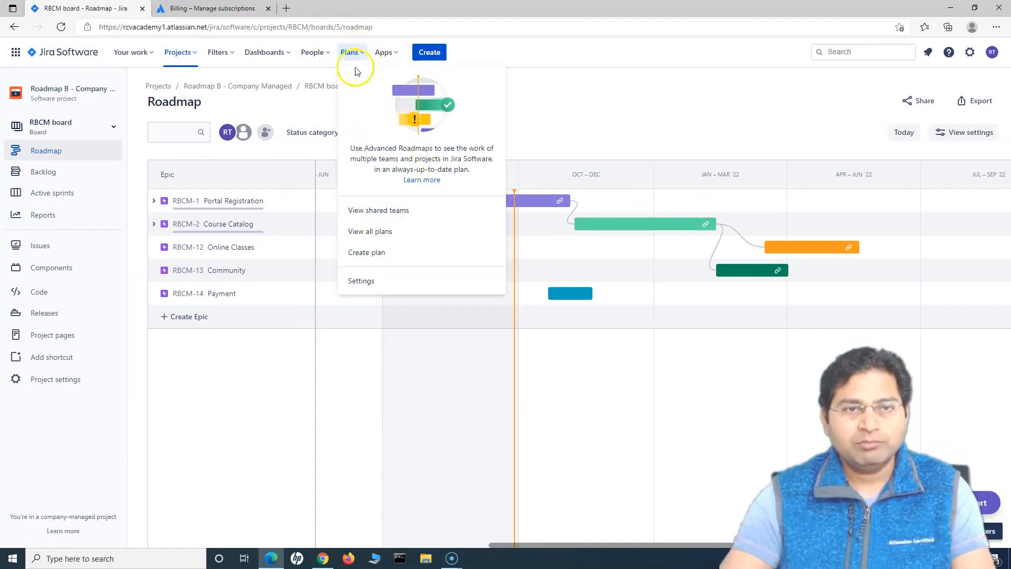
drag(352, 148, 474, 169)
click(395, 160)
drag(357, 159, 457, 167)
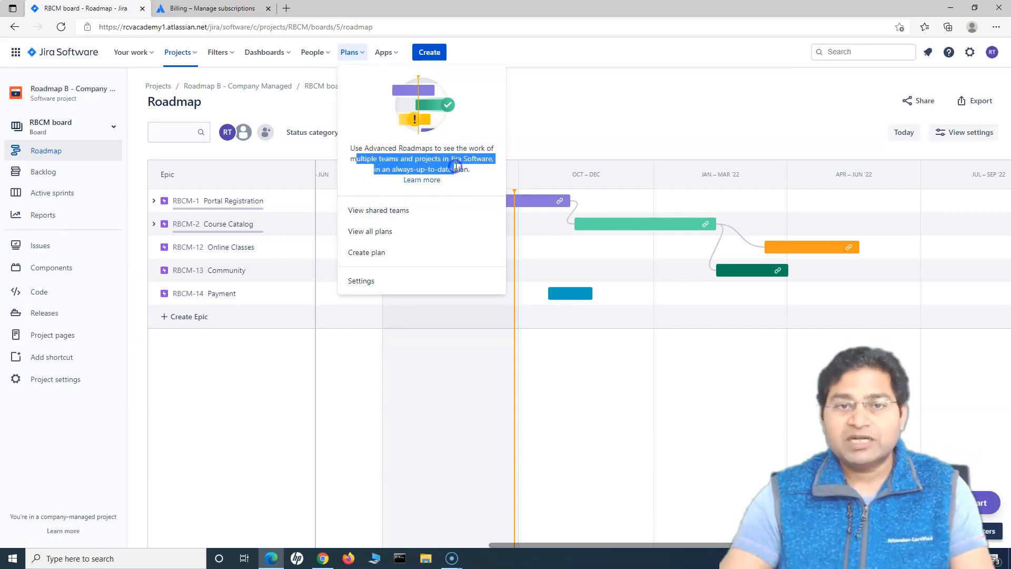
click(455, 166)
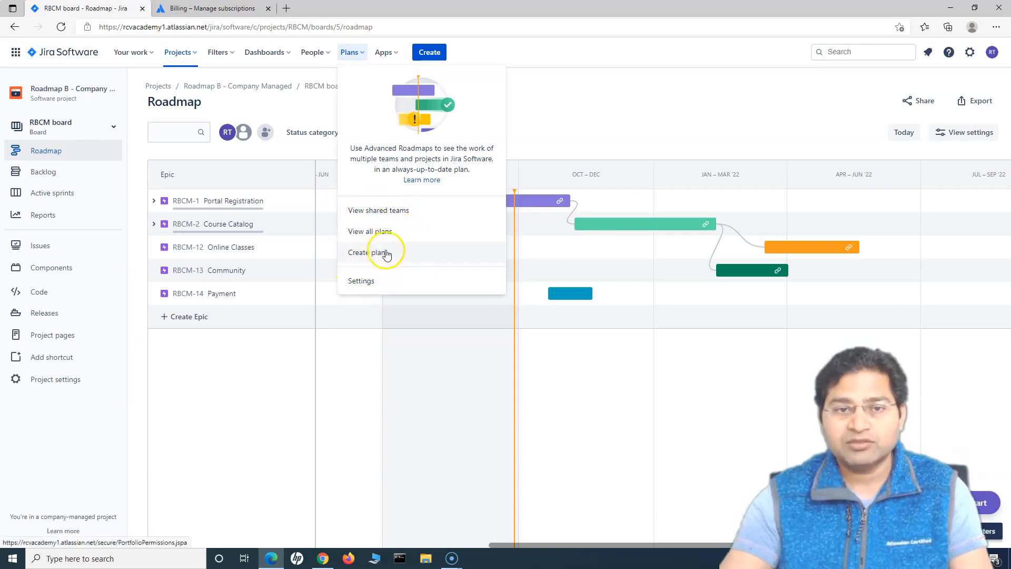
Step: Open the shared teams page for Advanced Roadmaps plans and check for available teams
click(388, 209)
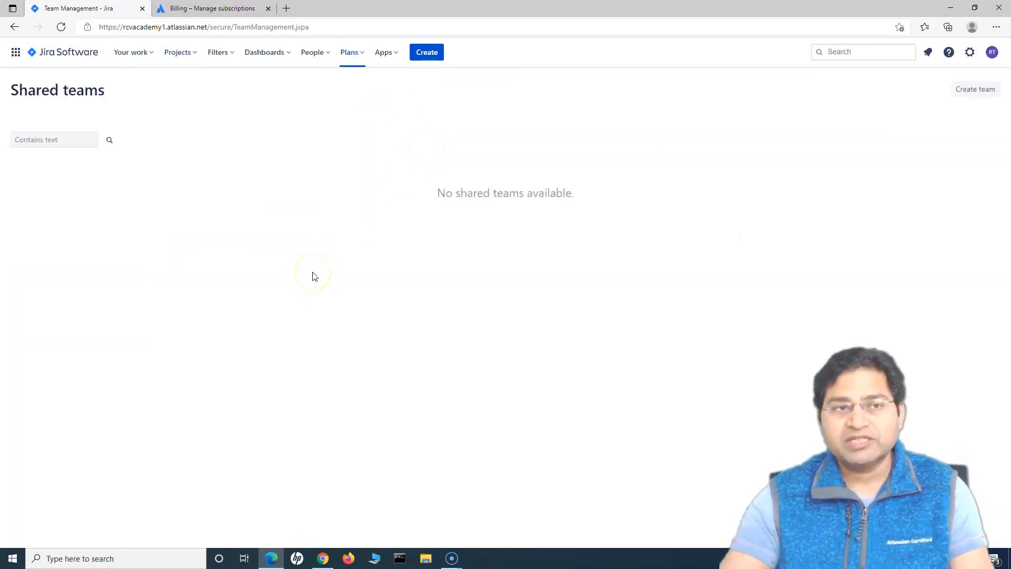
drag(436, 192, 621, 190)
click(621, 190)
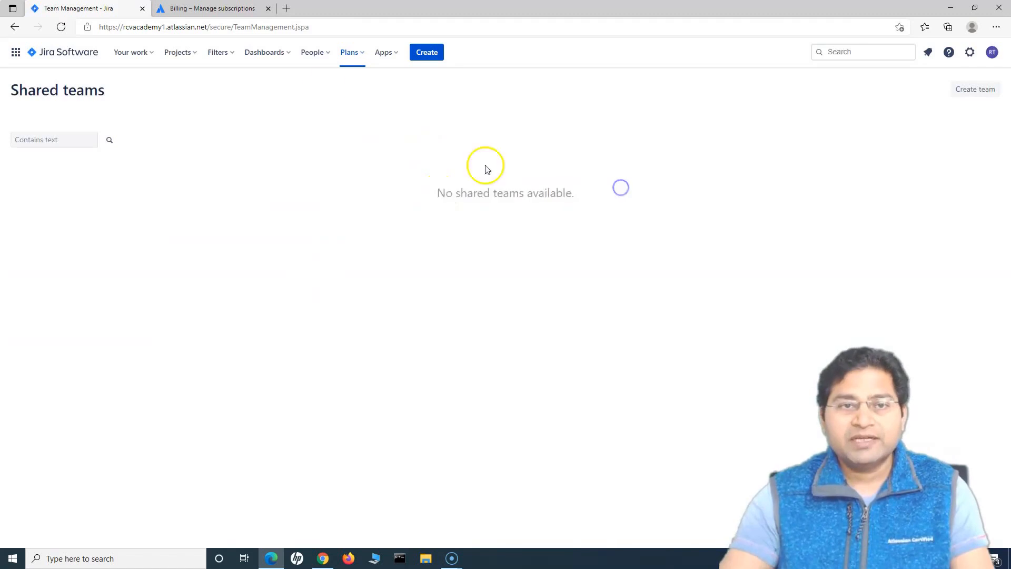
click(364, 54)
click(684, 162)
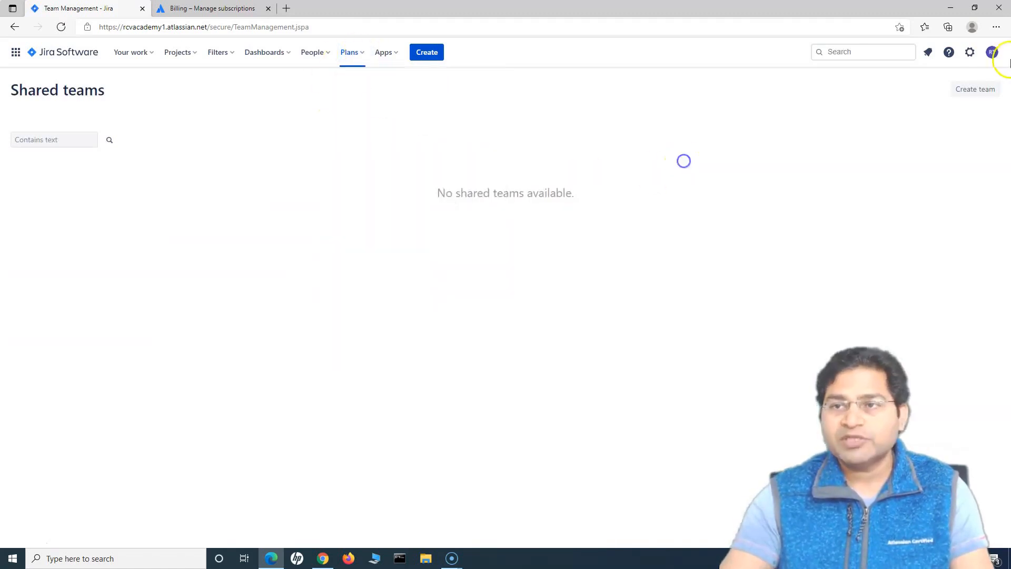
Step: Open the page listing all plans and read its description of what a plan is and what it connects to
click(356, 52)
click(405, 235)
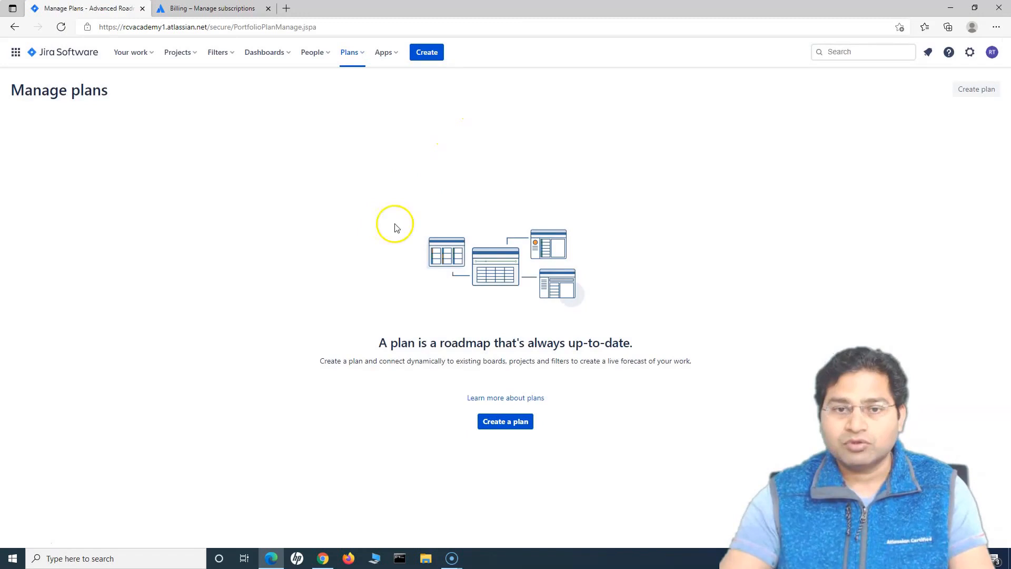
drag(379, 342, 632, 345)
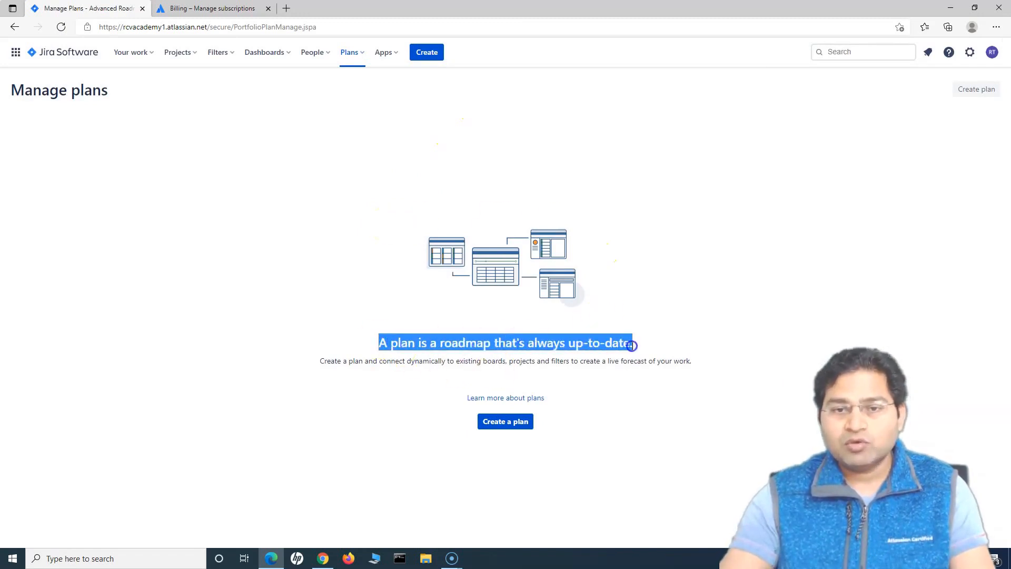
click(632, 345)
drag(317, 362, 403, 361)
click(377, 364)
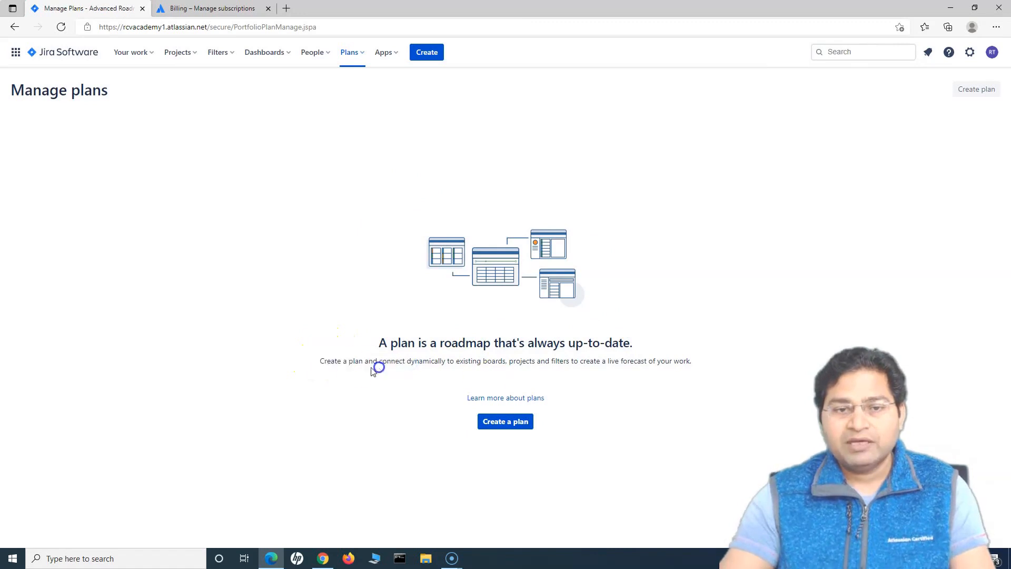
drag(323, 362, 514, 357)
click(385, 362)
drag(376, 362, 537, 359)
click(537, 359)
drag(701, 367, 449, 331)
click(449, 332)
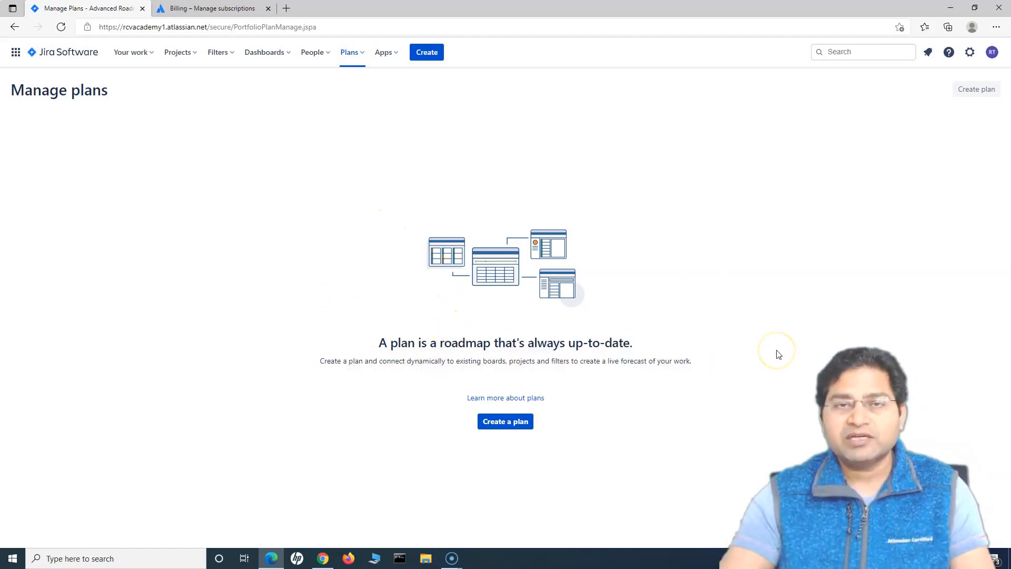
Step: Review the Advanced Roadmaps permissions with their assigned groups, and check the hierarchy level configuration
click(358, 55)
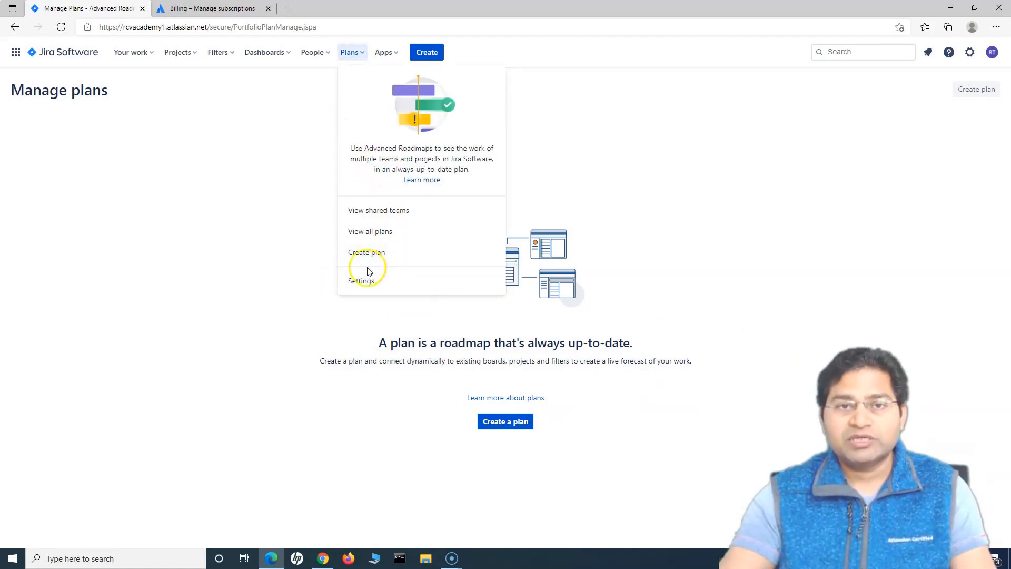
click(370, 290)
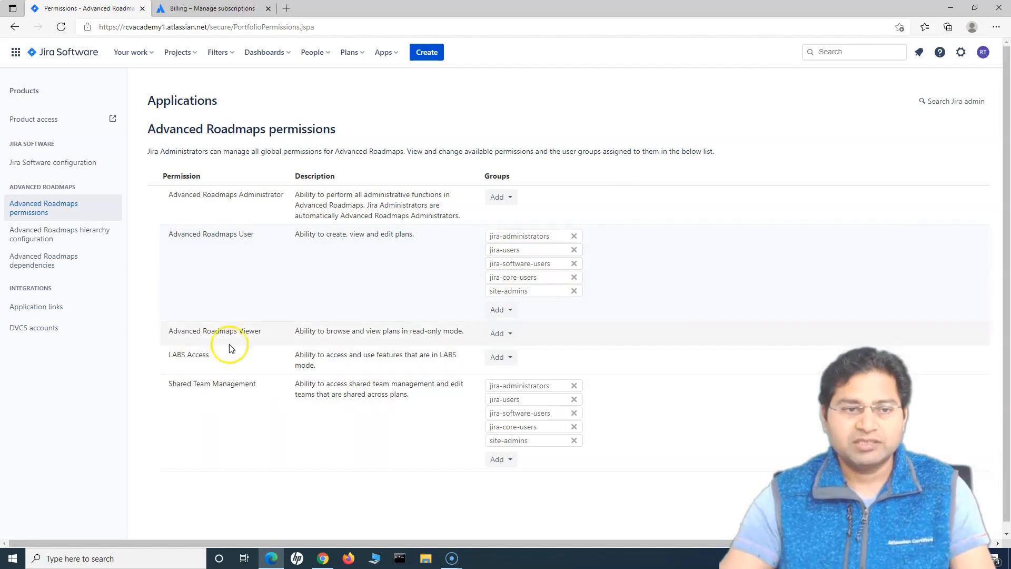
click(55, 237)
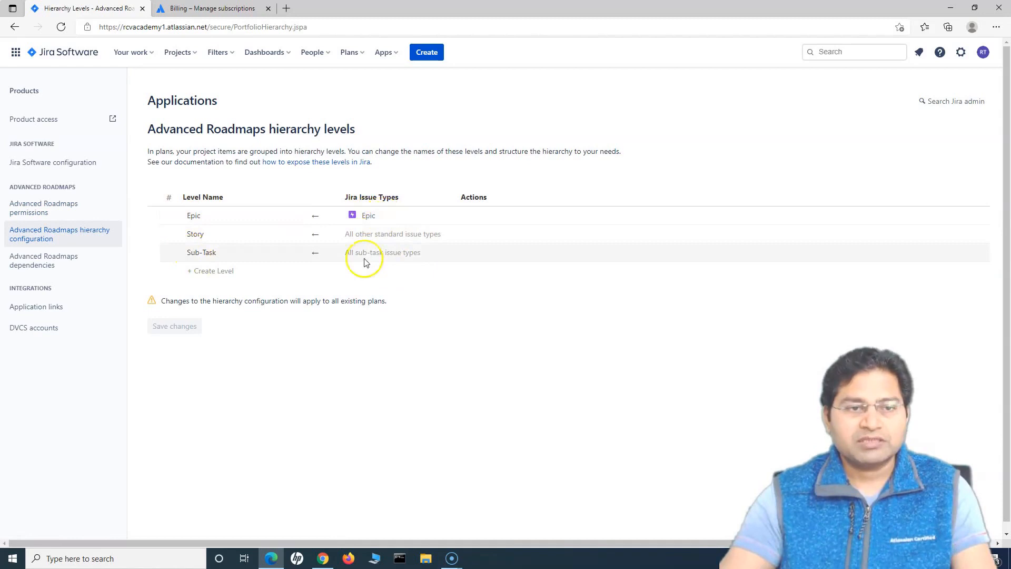
Step: Create a new hierarchy level named Feature above Epic
click(195, 271)
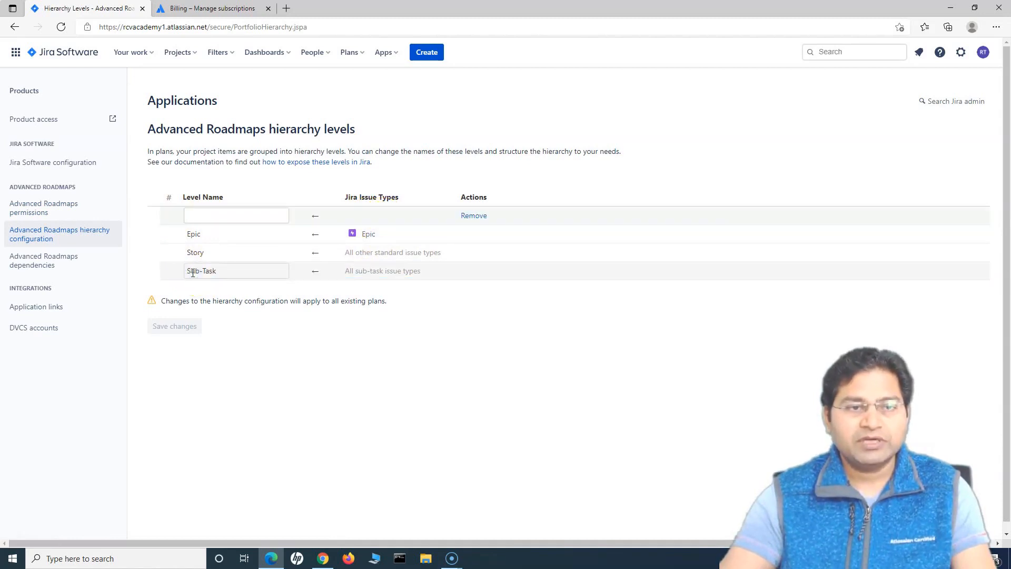
click(220, 215)
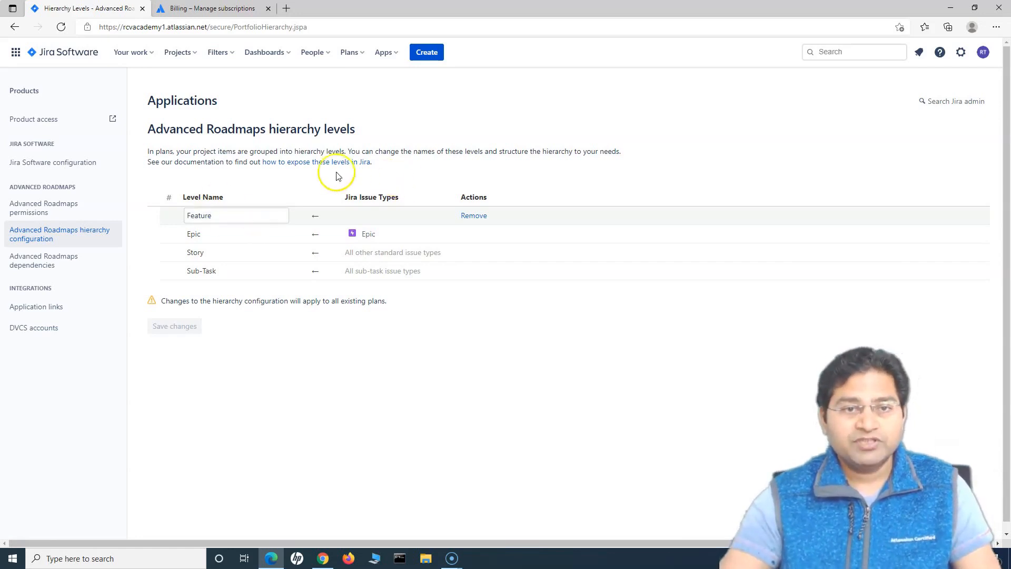
click(306, 186)
Step: Check which Jira issue types are available for the Feature hierarchy level without assigning one
click(368, 215)
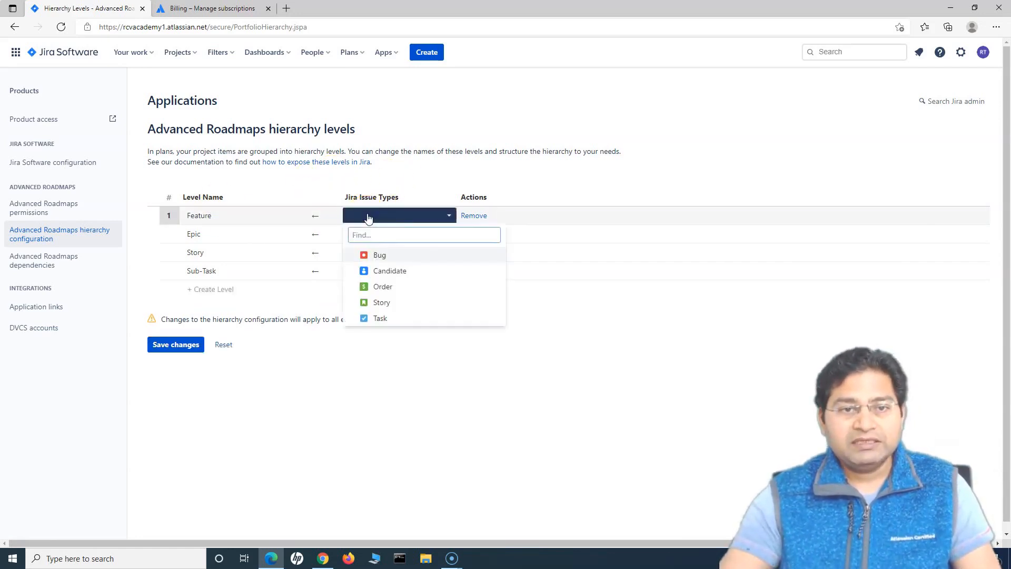
scroll(411, 316, down, 1)
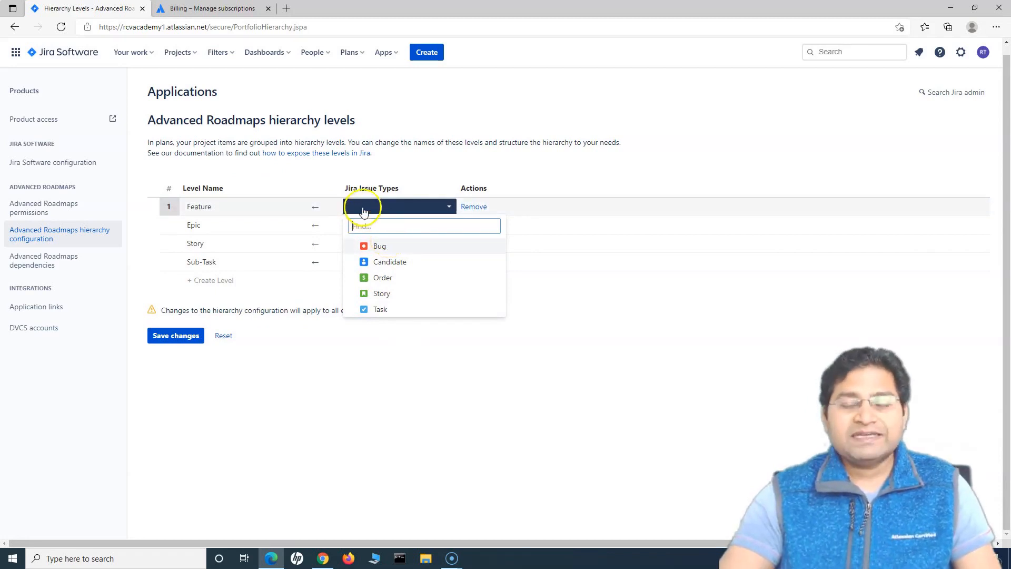
click(451, 165)
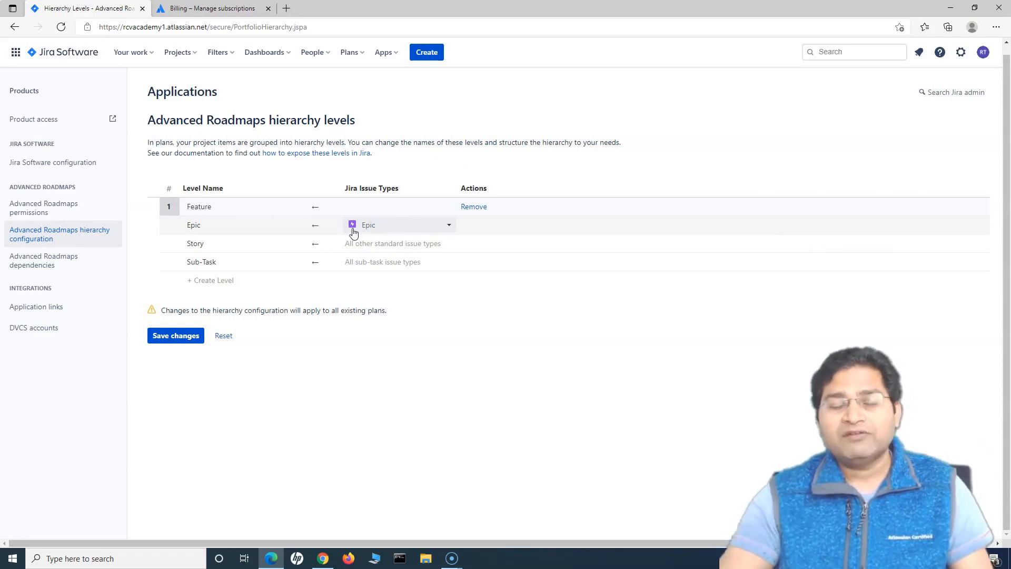
click(268, 211)
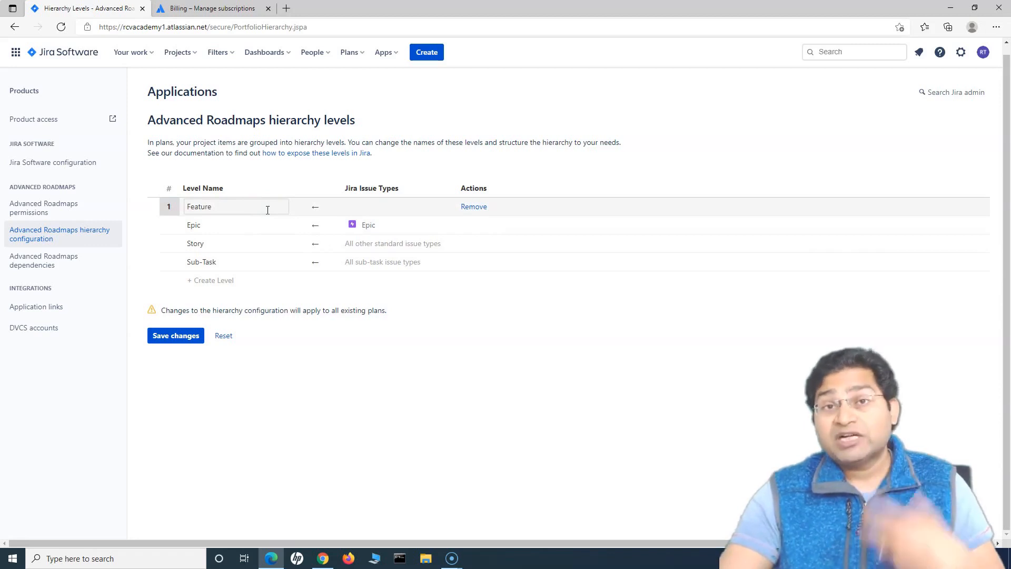
click(340, 209)
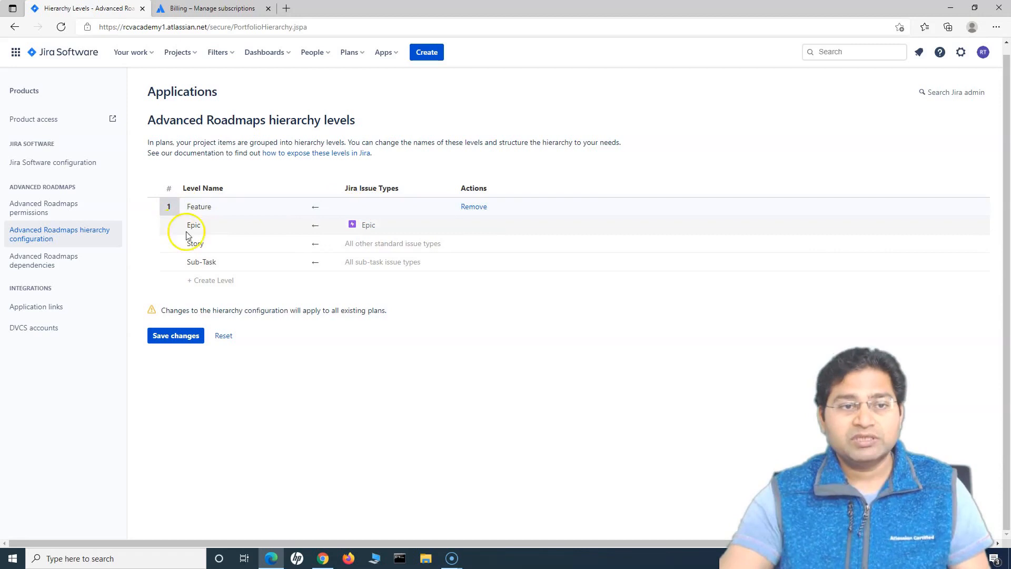
Step: Search the Feature level's issue types for "feat", and check the issue type mappings of the Story and Sub-Task levels
click(366, 206)
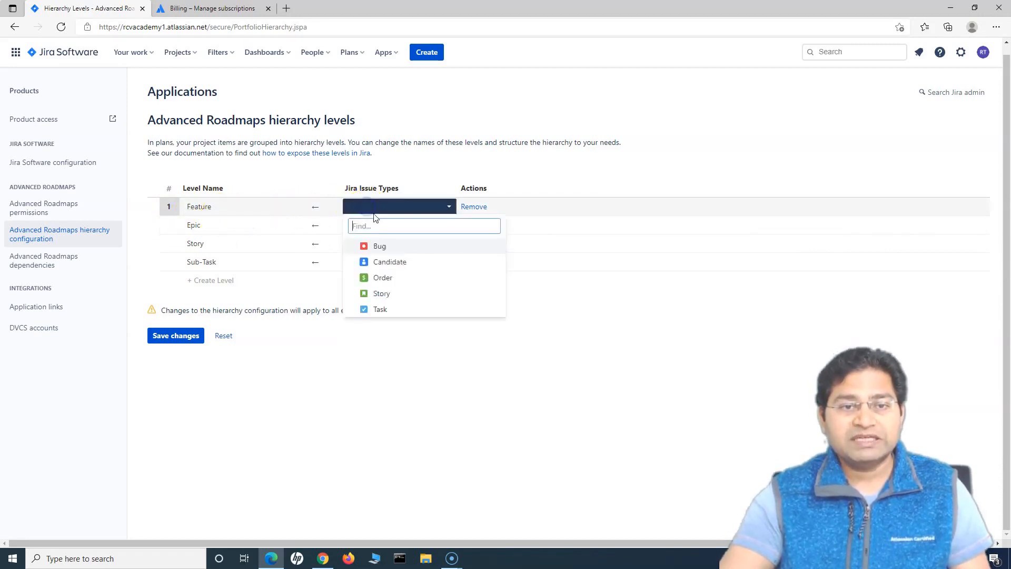
text(feat)
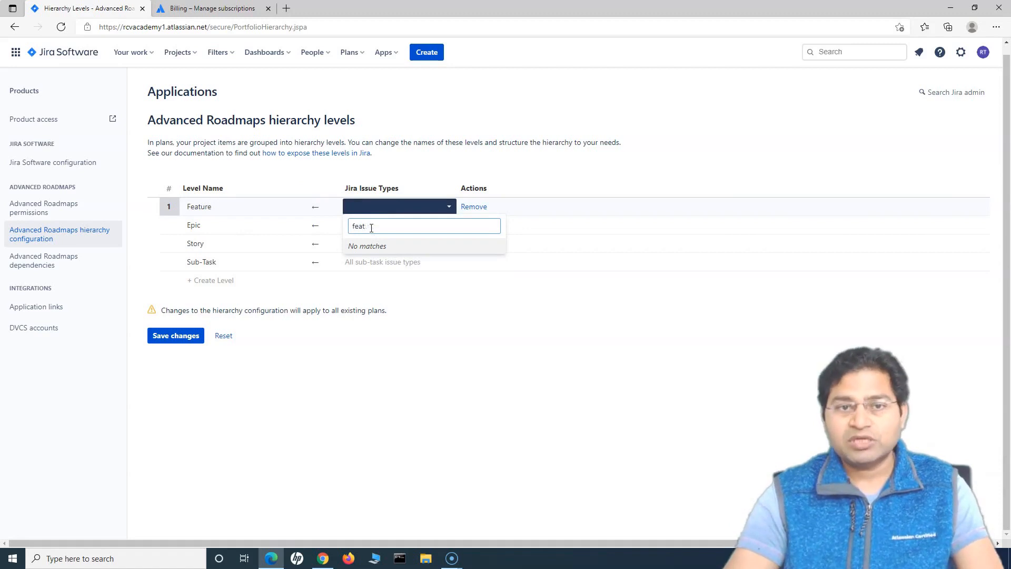
key(BackSpace)
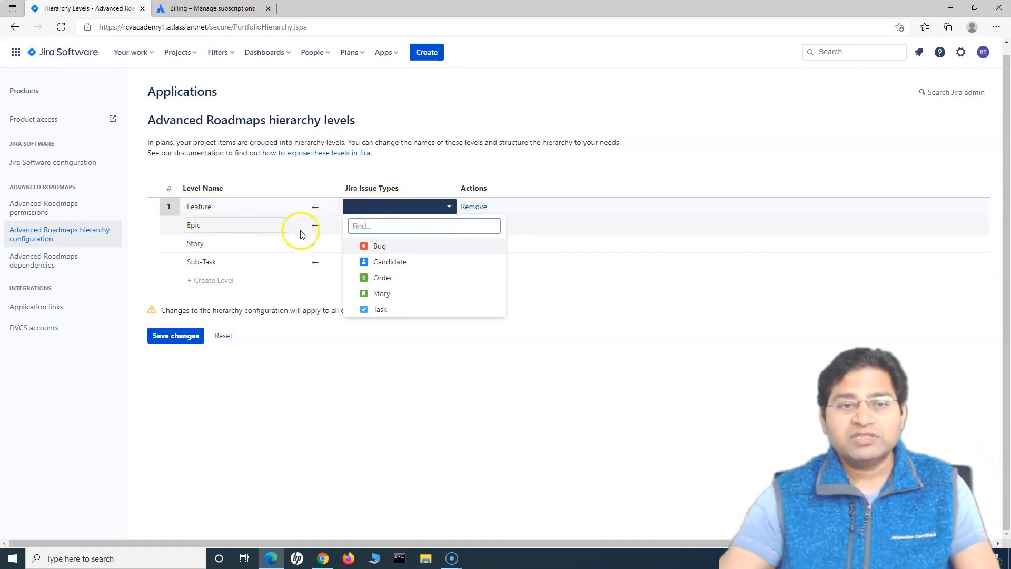
click(406, 163)
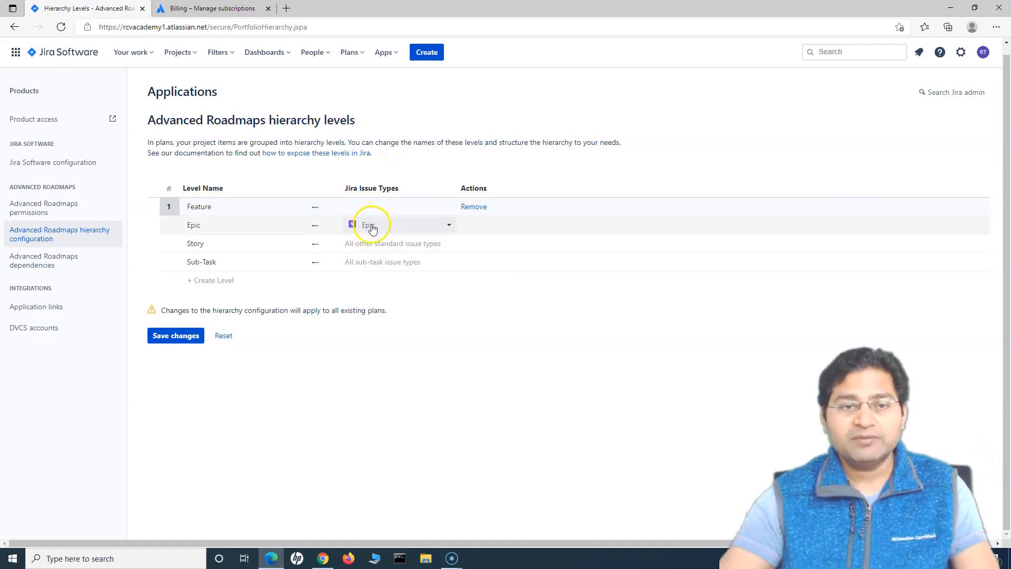
click(399, 243)
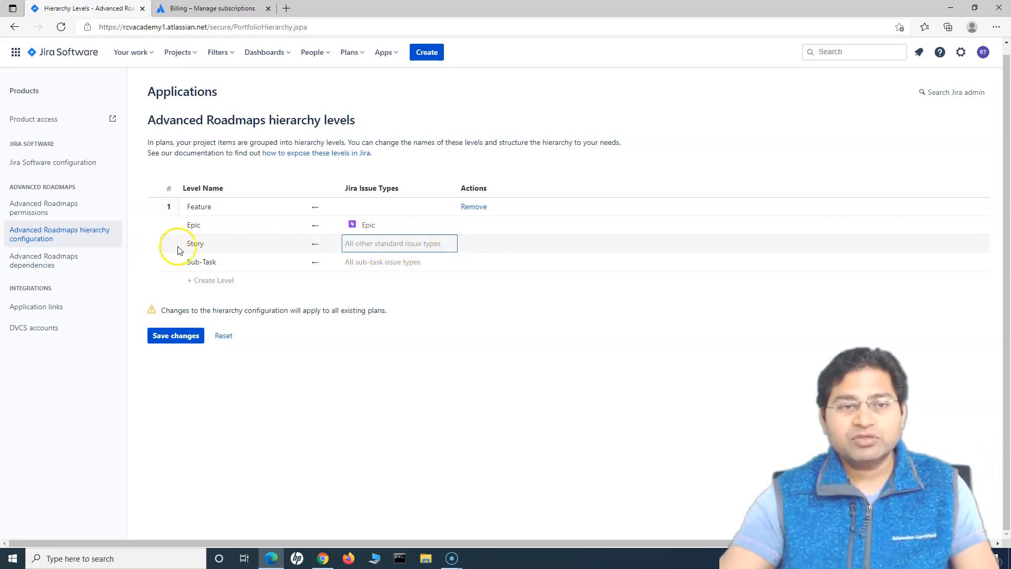
click(384, 262)
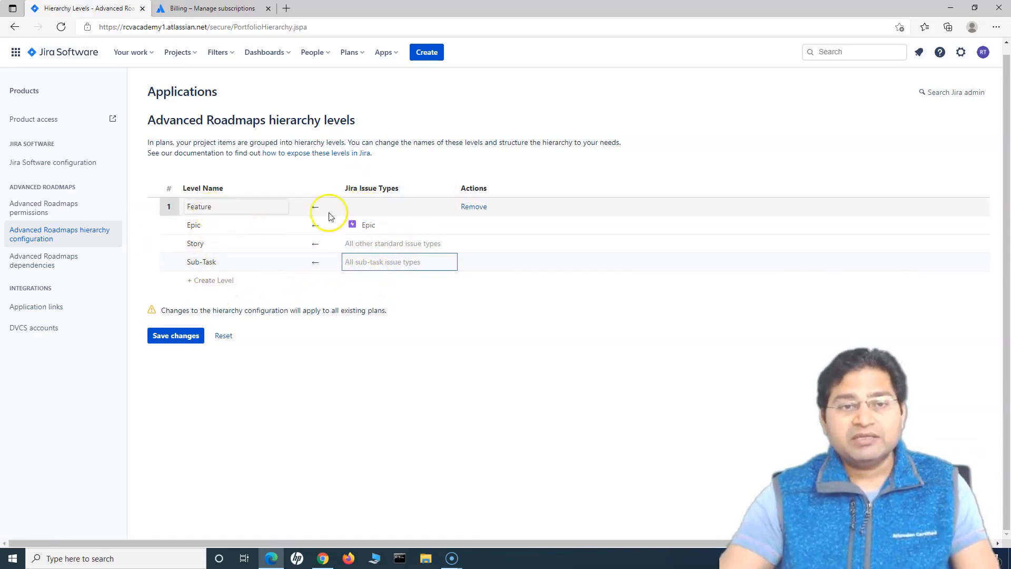
Step: Remove the Feature level and reset the unsaved hierarchy changes
click(474, 207)
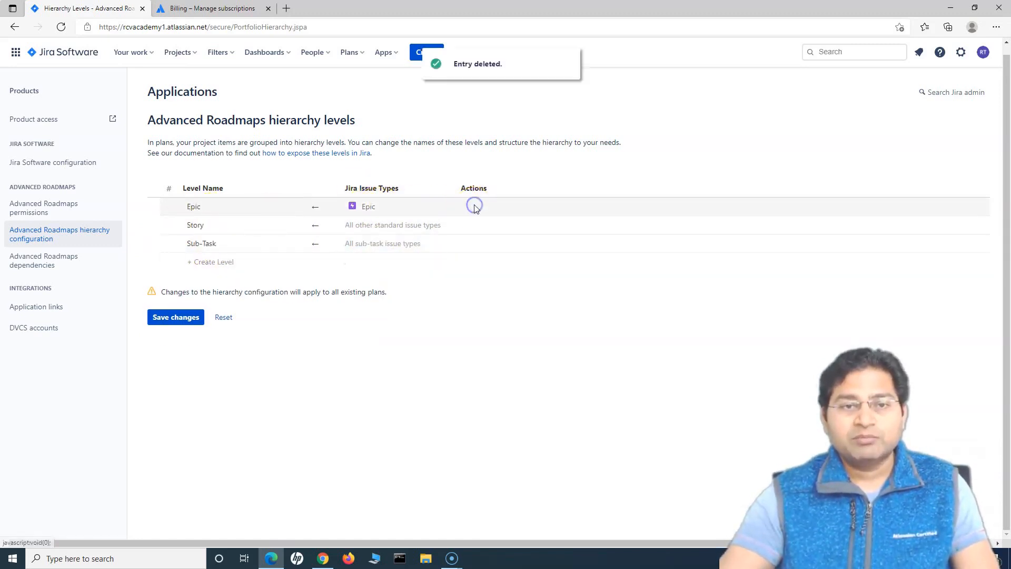
click(224, 318)
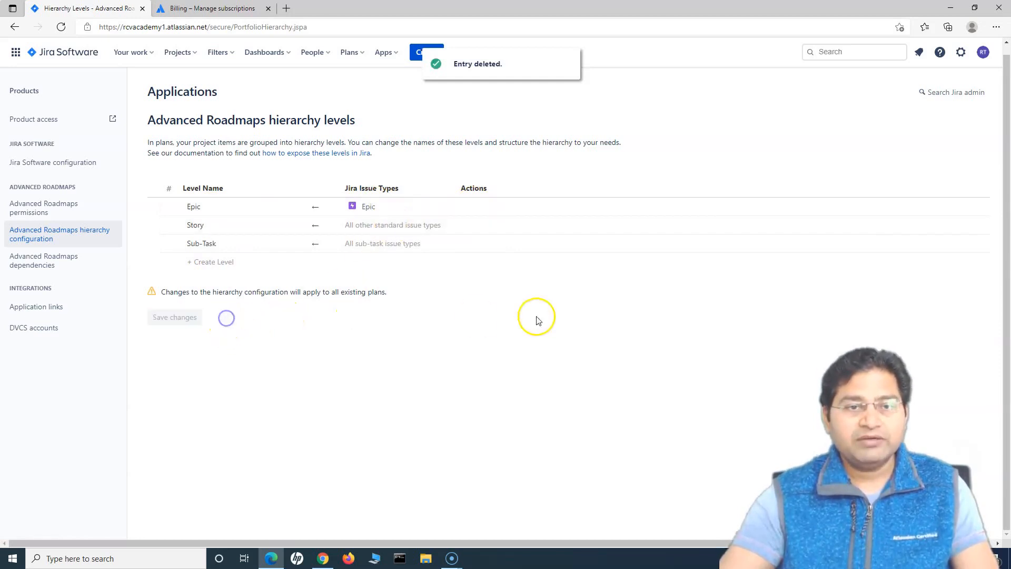
Step: Review the Advanced Roadmaps dependency settings and the issue link types that can be added as dependencies
click(42, 269)
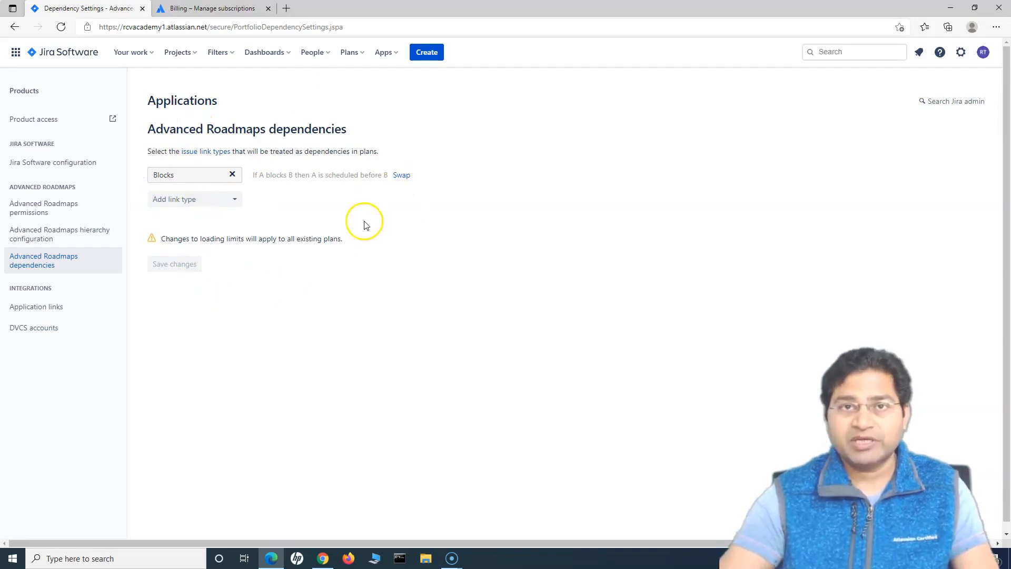
click(210, 200)
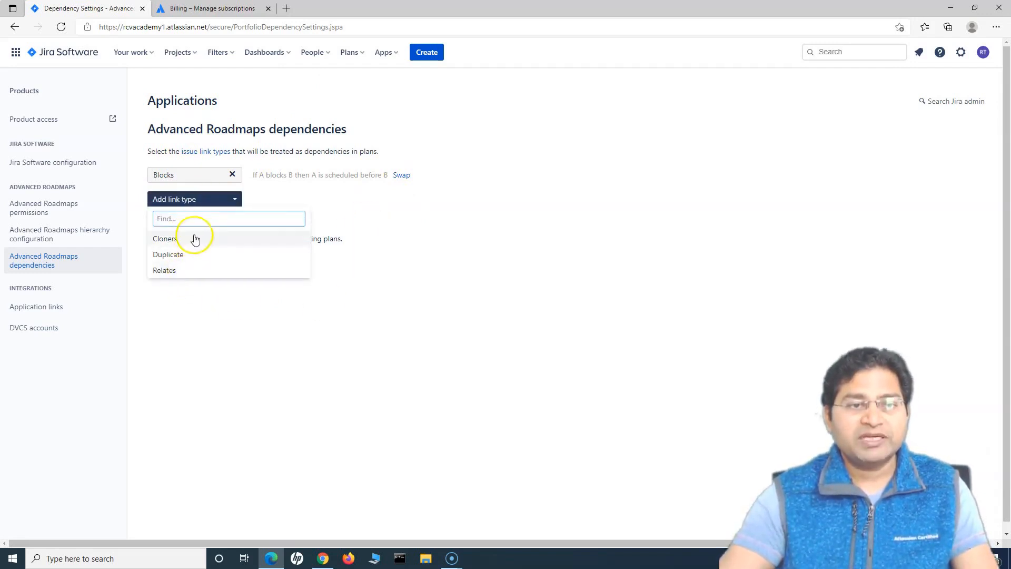
click(452, 211)
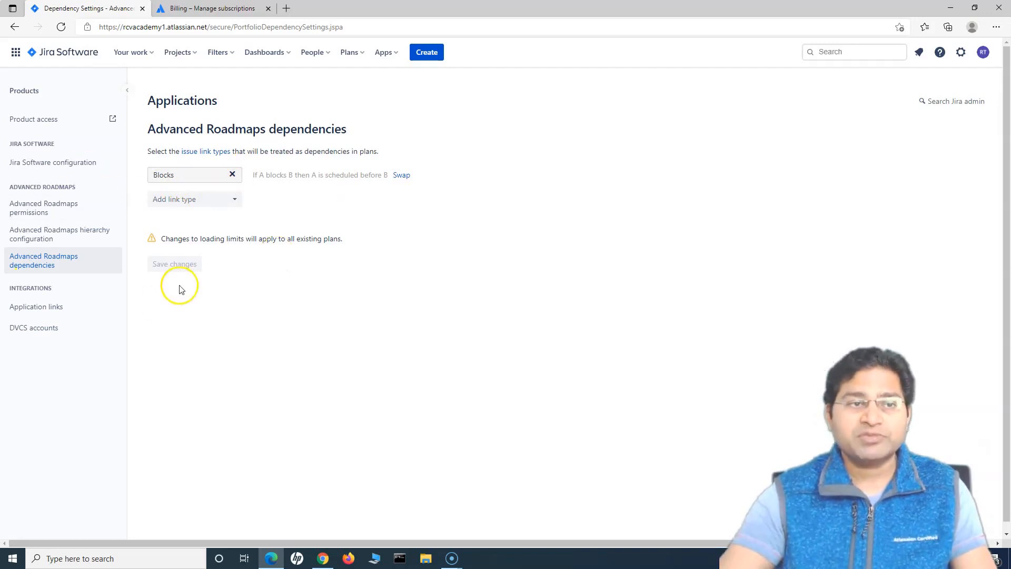
Step: Start creating a new Advanced Roadmaps plan
click(360, 58)
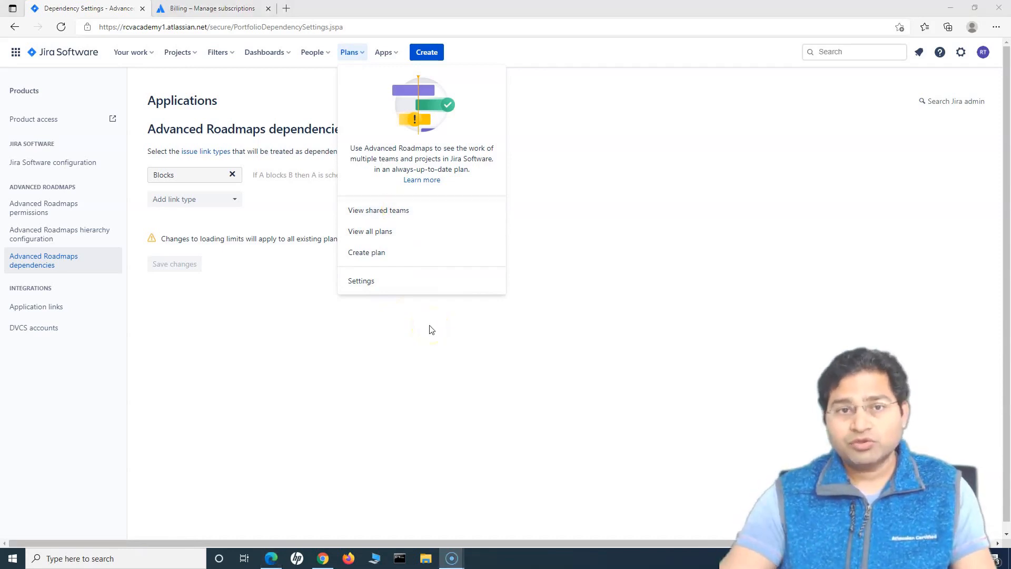
click(417, 264)
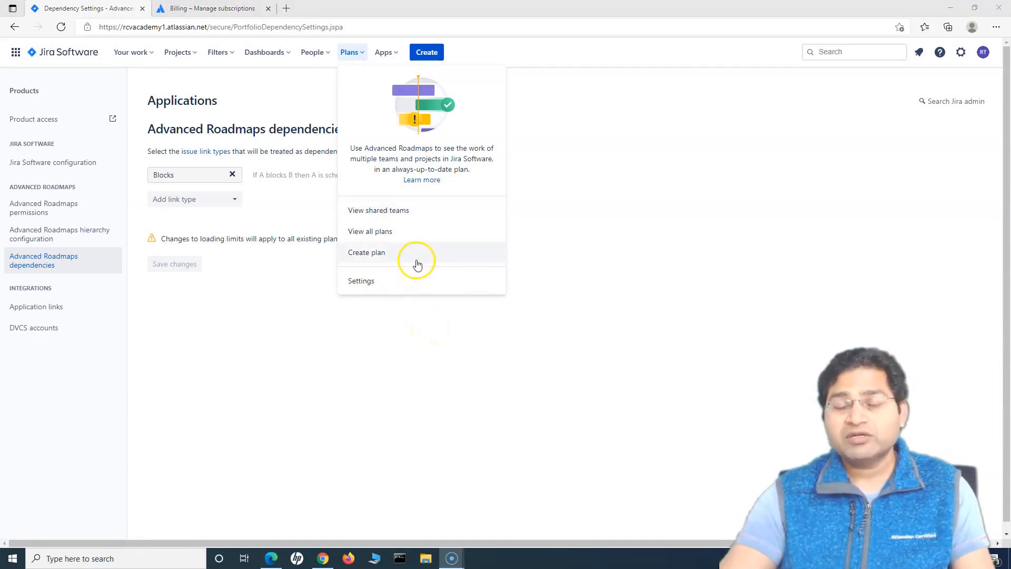